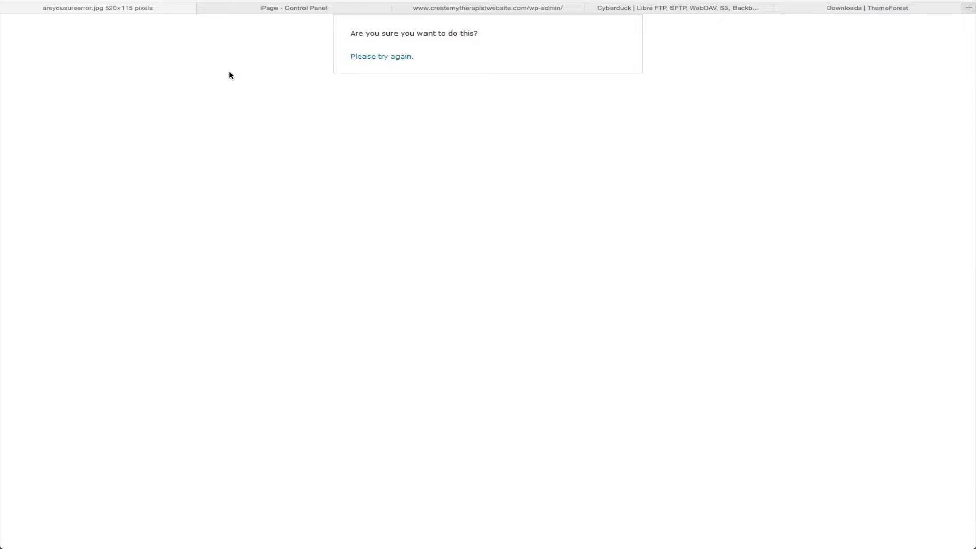
- Open the FTP account management page from the Website section of the iPage control panel
left_click(235, 11)
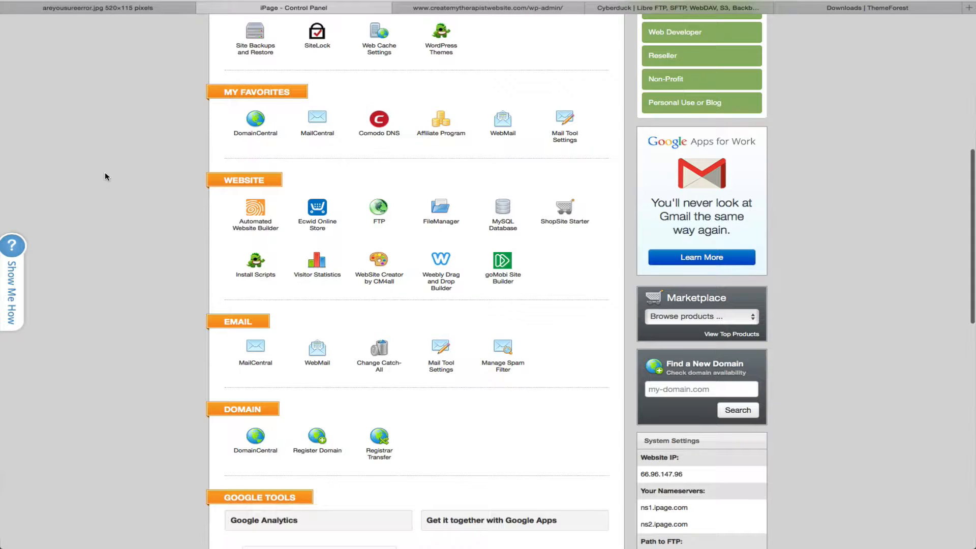
left_click(379, 208)
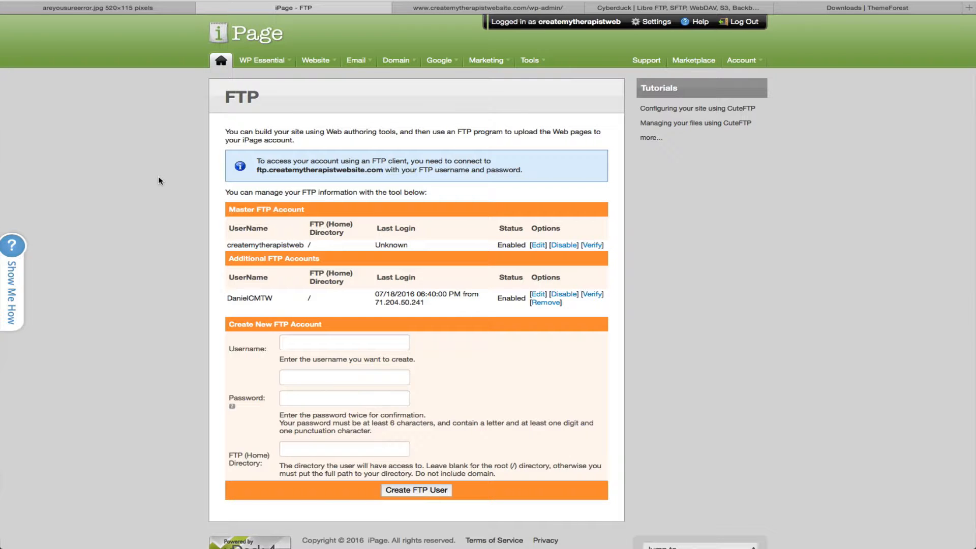
scroll(159, 180, "down", 2)
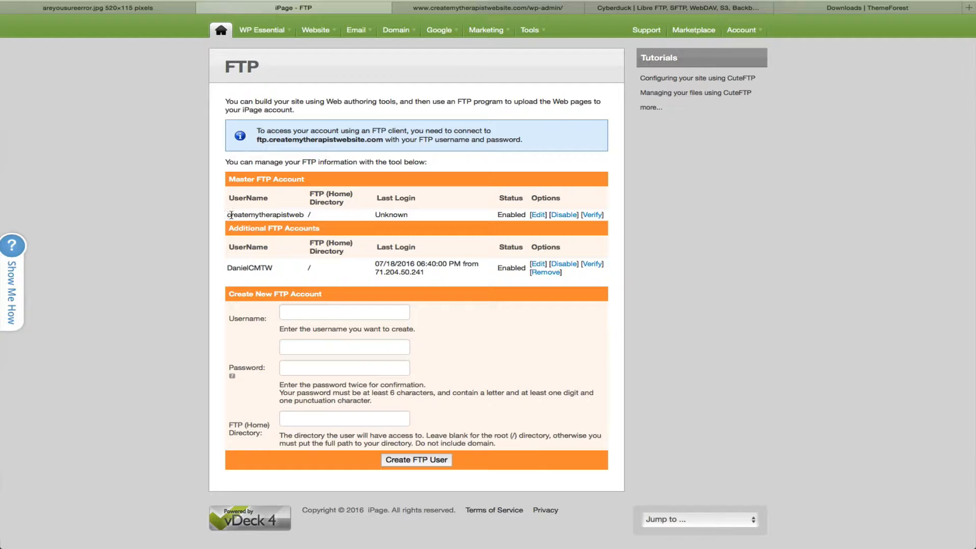
- Check the master FTP account's username and the FTP server address given for client connections
left_click_drag(227, 215, 303, 216)
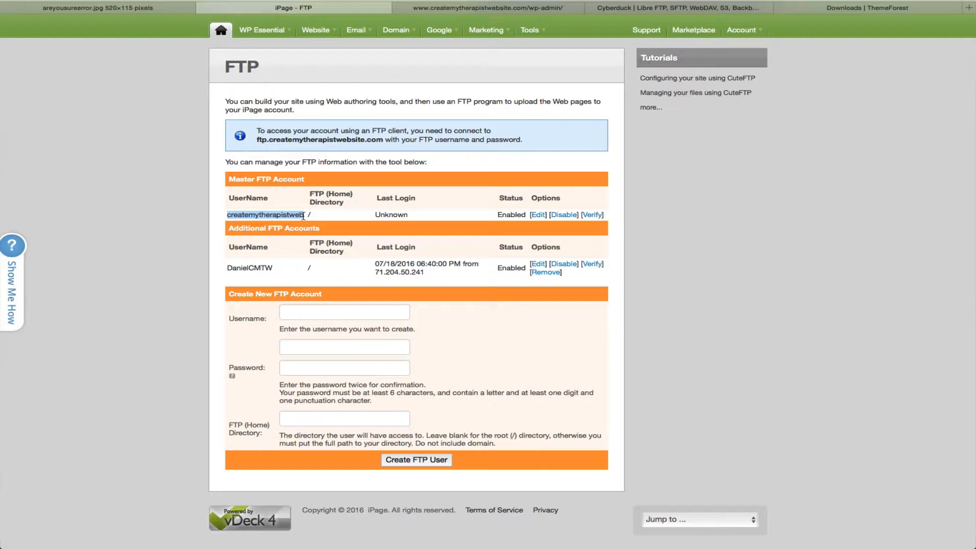
left_click(306, 218)
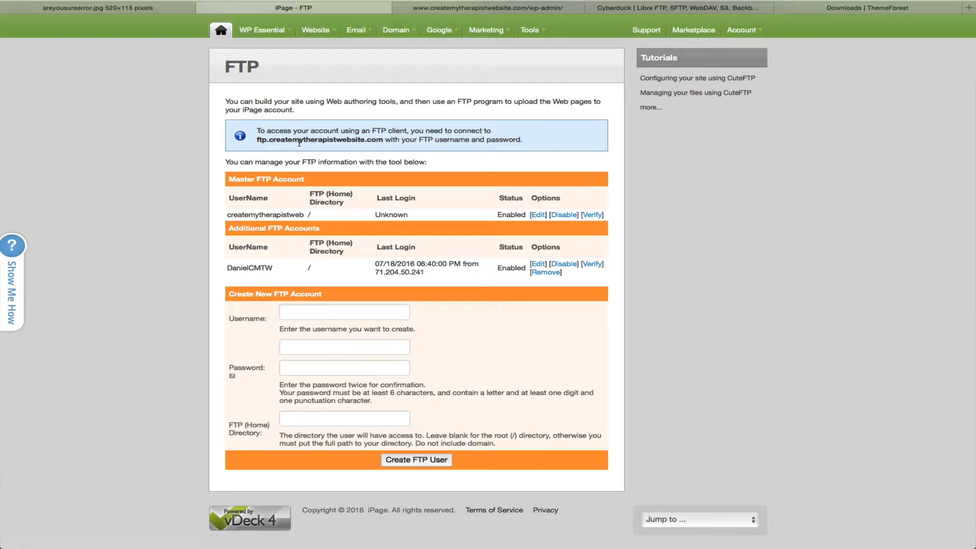
left_click_drag(257, 140, 382, 140)
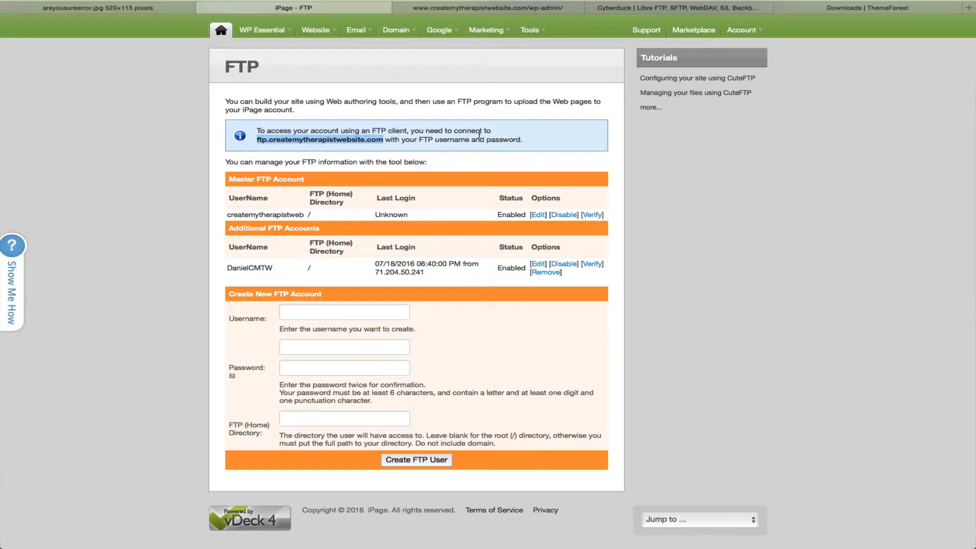
left_click(399, 130)
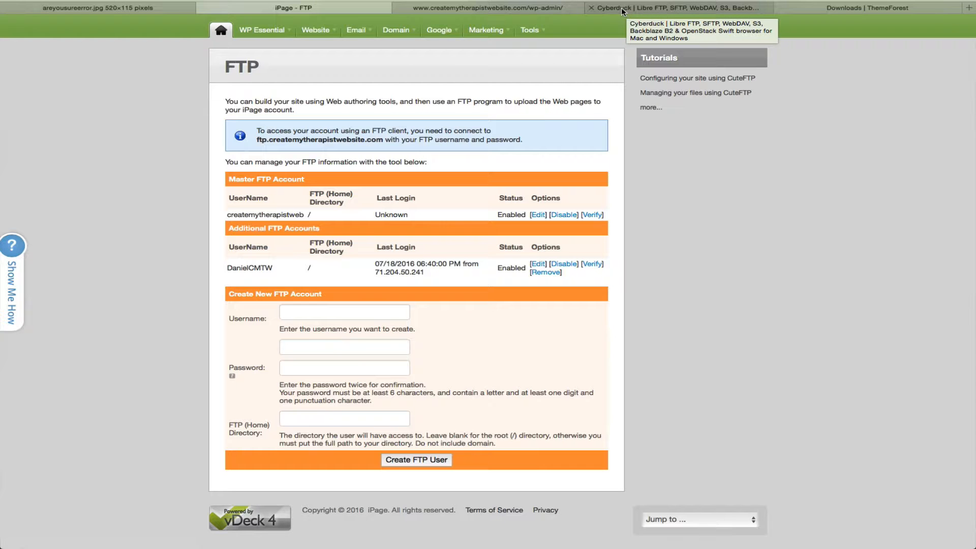
- Look over the Windows and Mac download options on the Cyberduck website
left_click(644, 9)
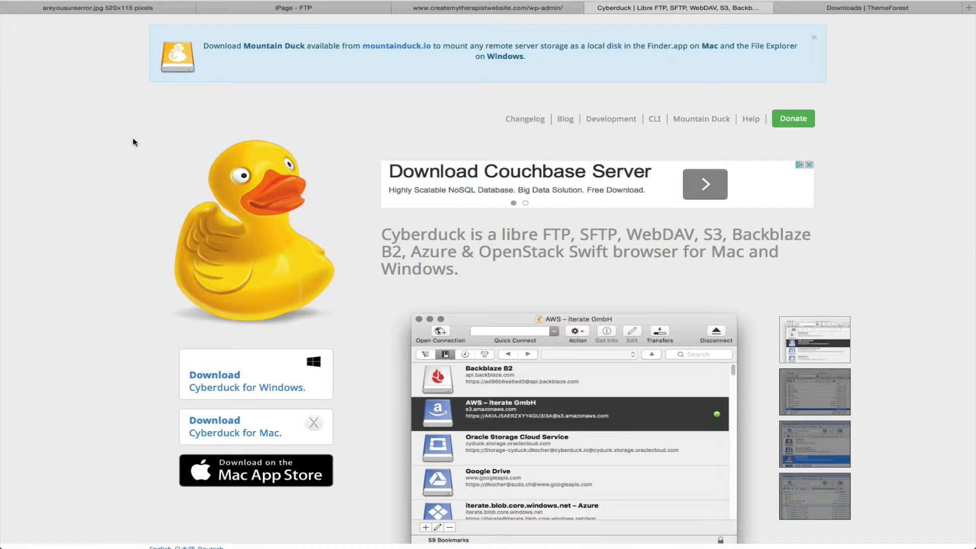
scroll(133, 139, "down", 3)
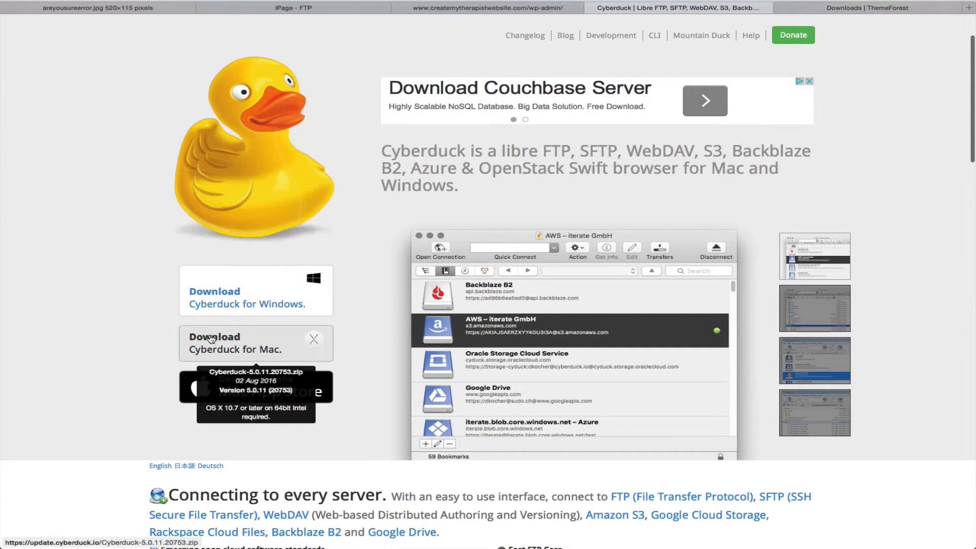
scroll(125, 198, "up", 3)
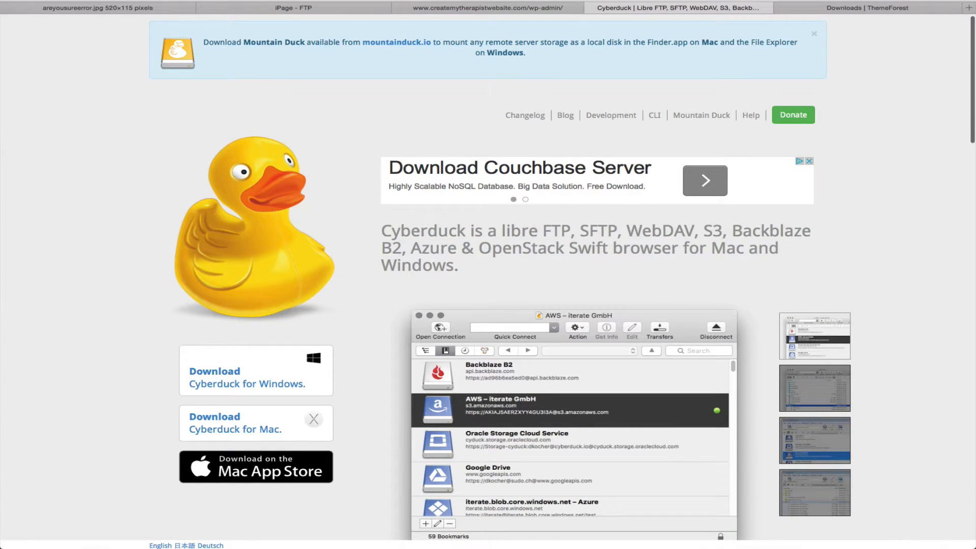
- Switch to Cyberduck, open a new FTP connection form, and move its window clear of the iPage account details
left_click_drag(612, 166, 414, 113)
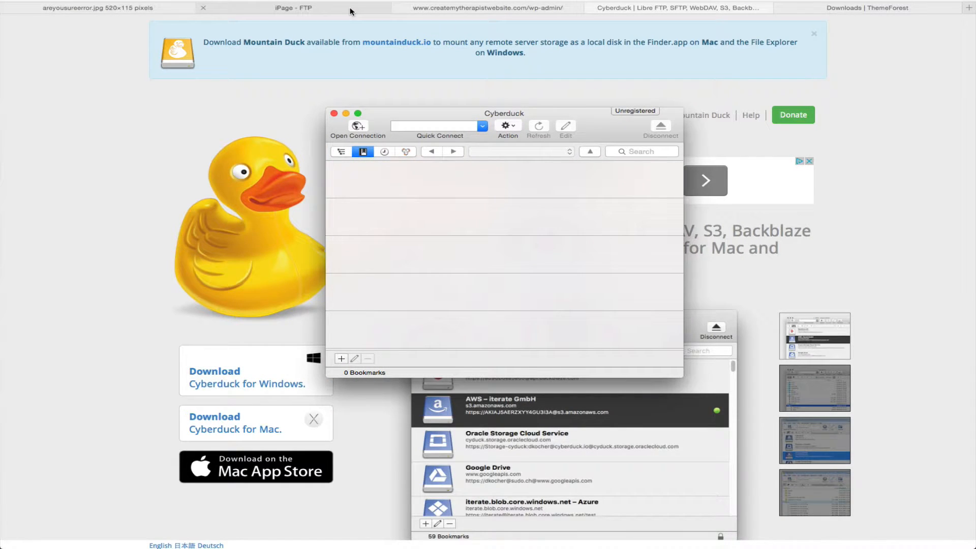
left_click(176, 8)
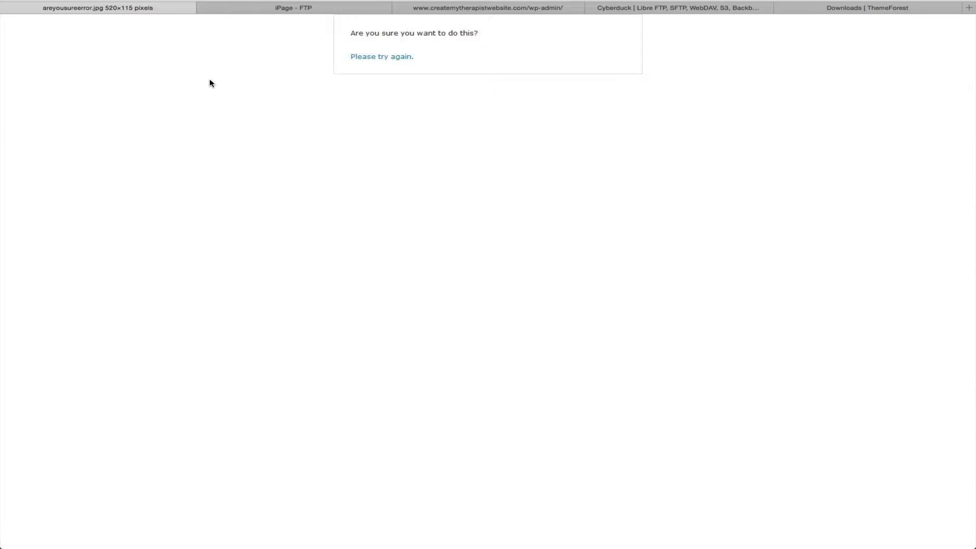
key("super+Tab")
left_click_drag(413, 115, 268, 132)
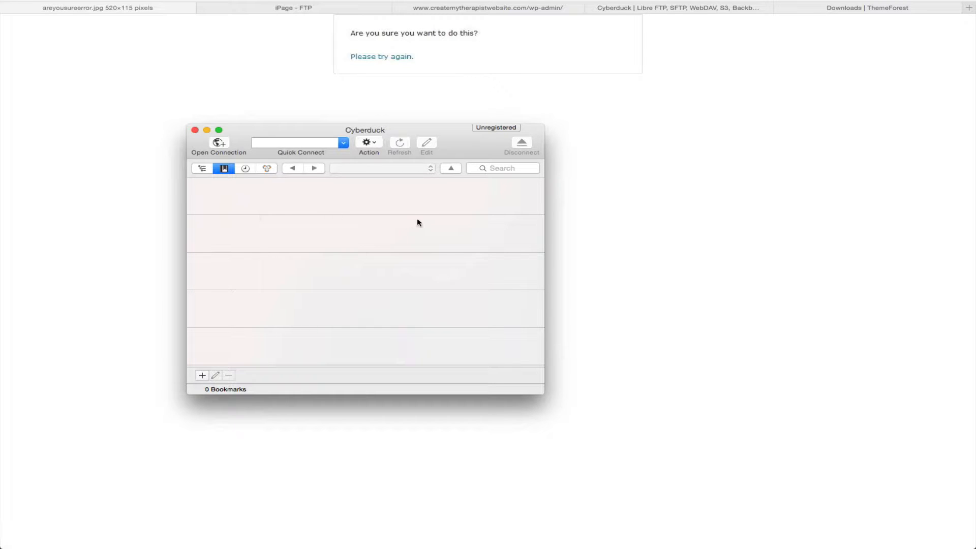
left_click(222, 147)
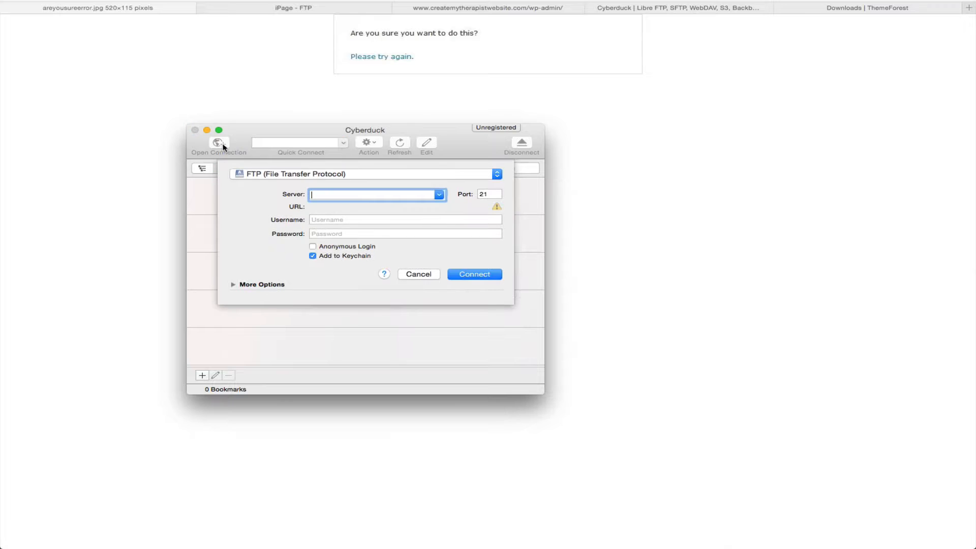
left_click_drag(240, 138, 482, 142)
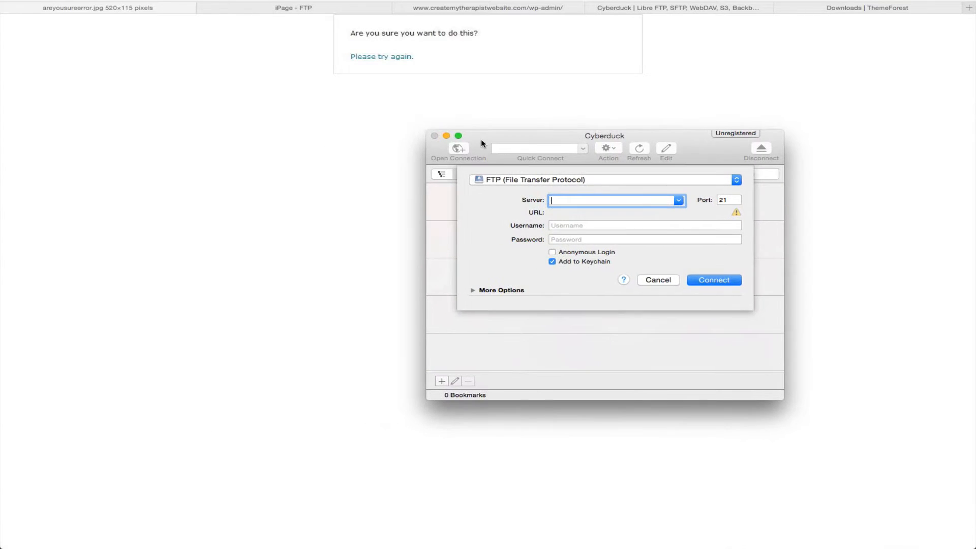
- Copy the server address from the iPage FTP page and set Cyberduck's connection server to ftp.createmytherapistwebsite.com
left_click(316, 9)
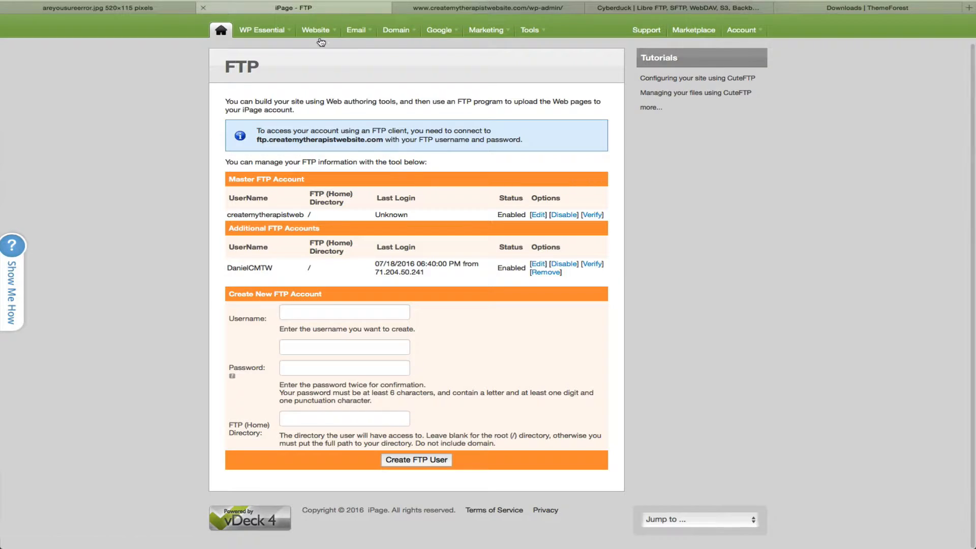
left_click_drag(384, 141, 257, 143)
key("super+c")
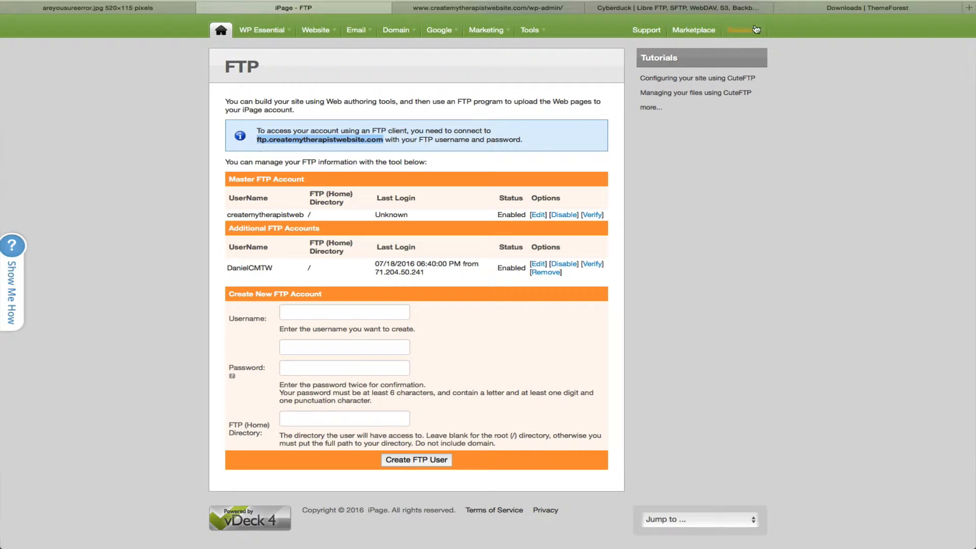
key("super+Tab")
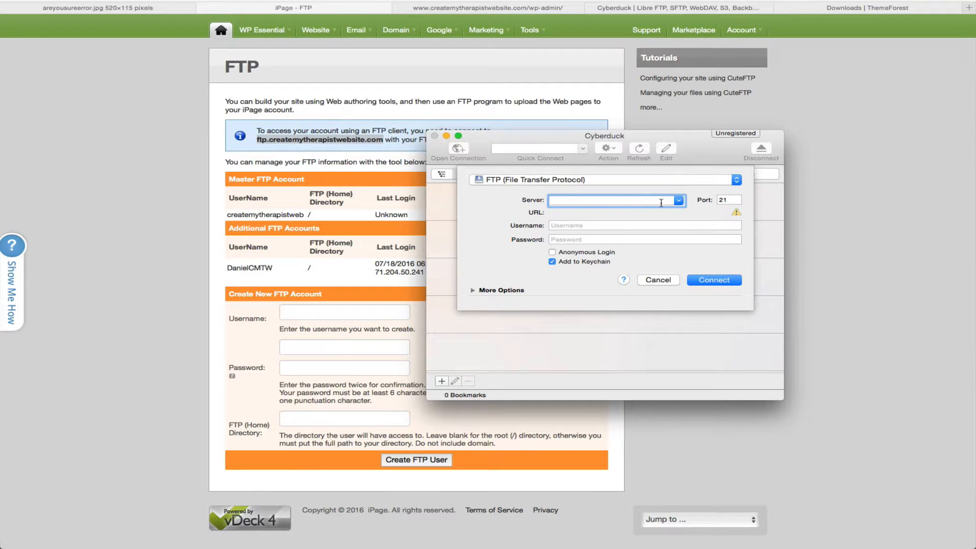
key("super+v")
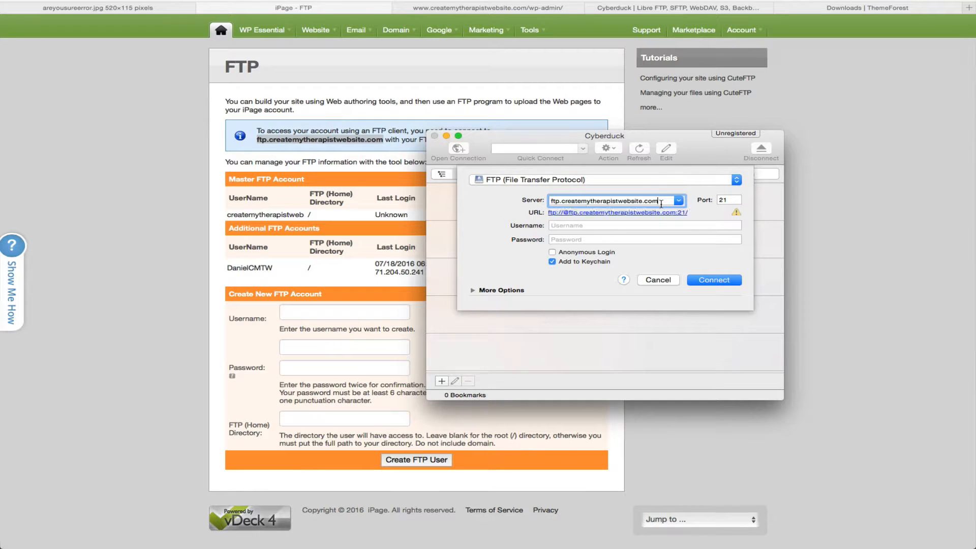
- Copy the master FTP account's username from the iPage page into the connection form's Username field
left_click(624, 226)
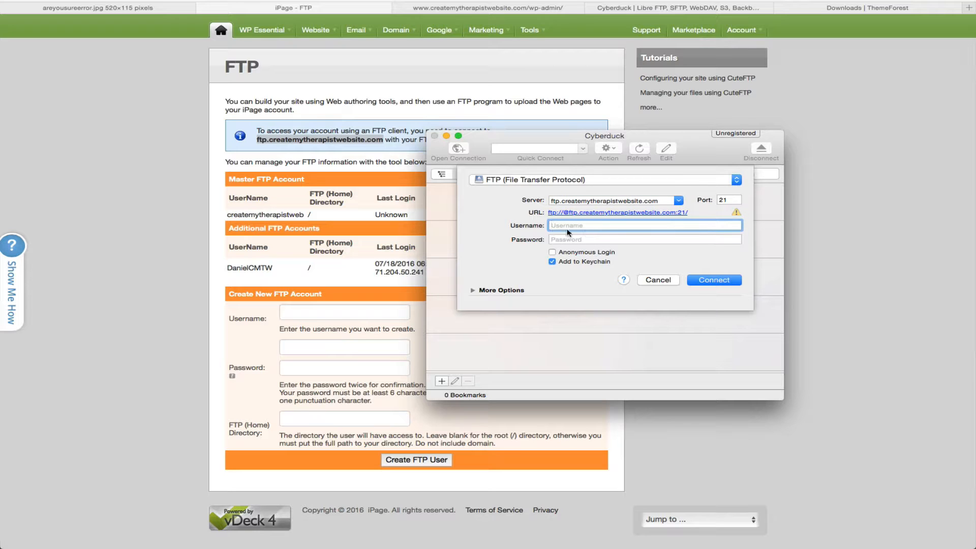
left_click(319, 217)
left_click_drag(305, 215, 226, 216)
key("super+Tab")
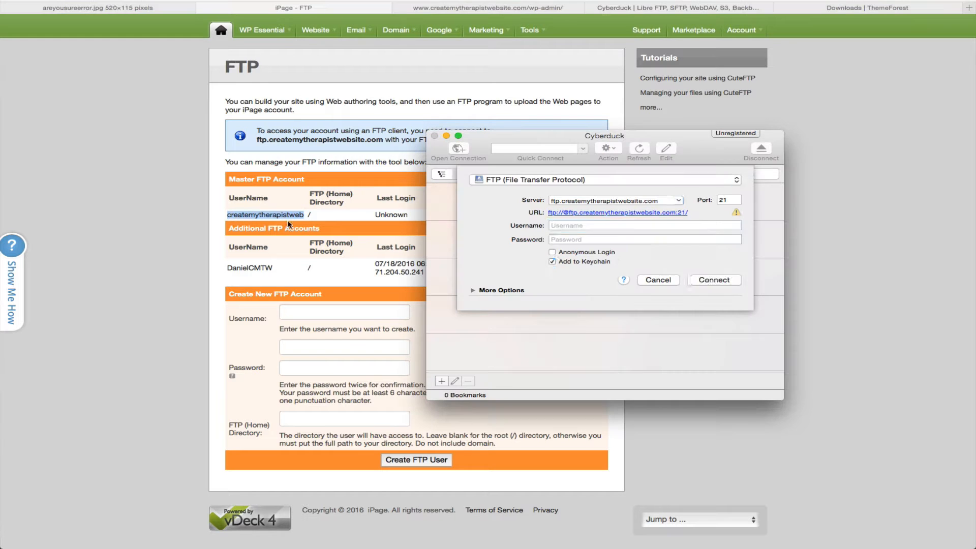
- Enter the FTP account password, connect to the server, and continue with the unsecured FTP connection
left_click(620, 239)
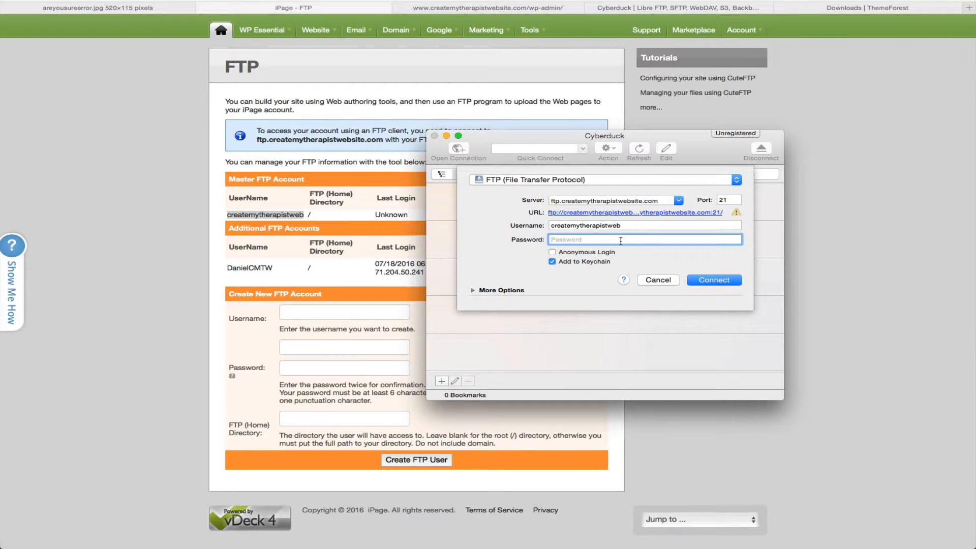
type("••")
left_click(714, 280)
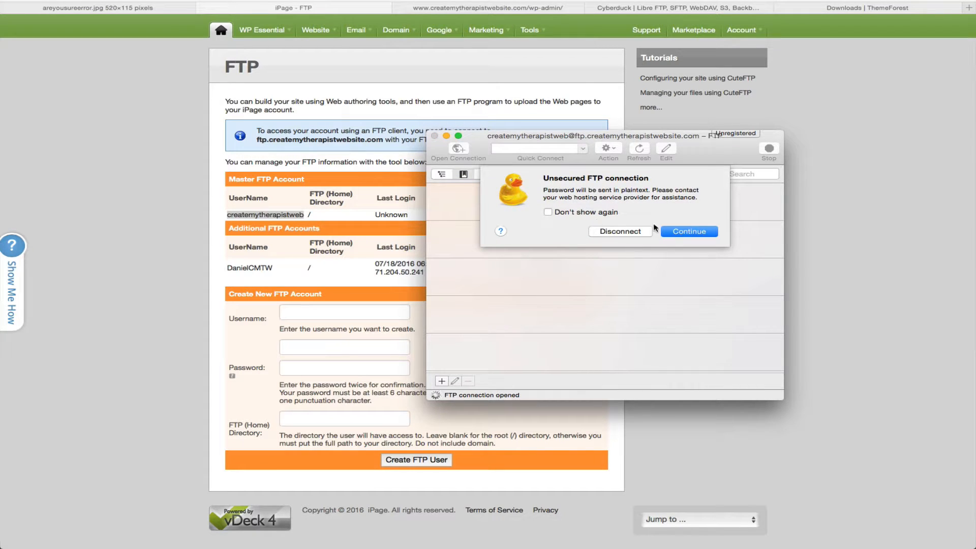
left_click(689, 233)
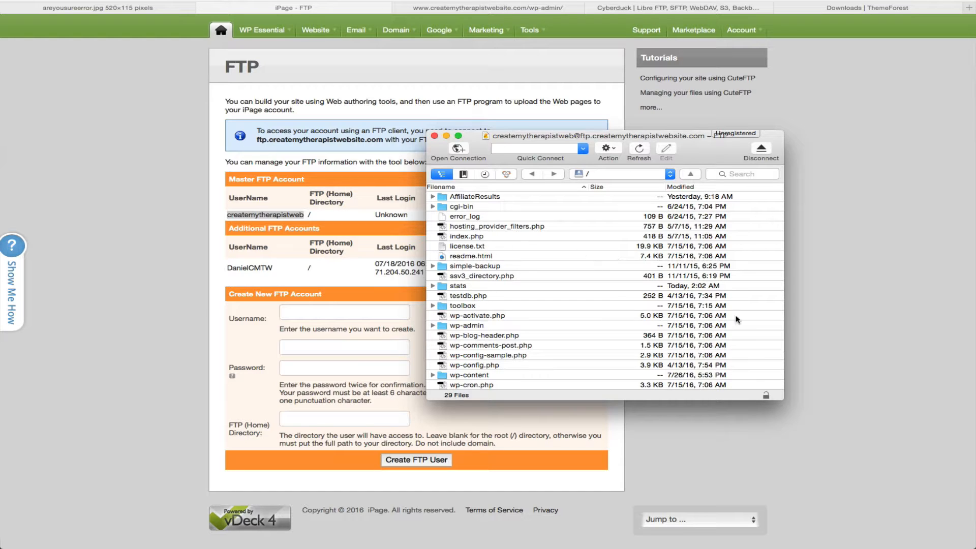
- Enlarge the file browser window and open the wp-content folder on the server
left_click_drag(783, 399, 915, 427)
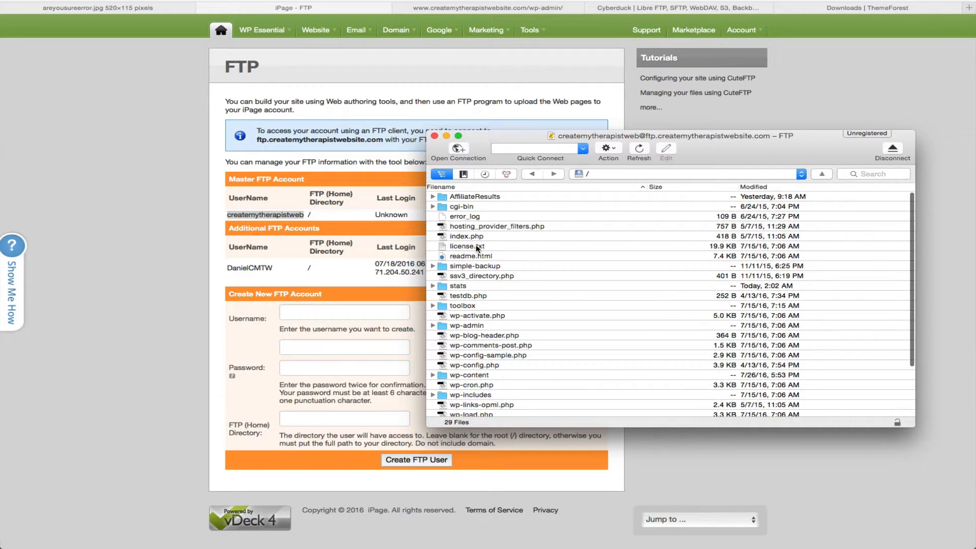
scroll(475, 211, "down", 5)
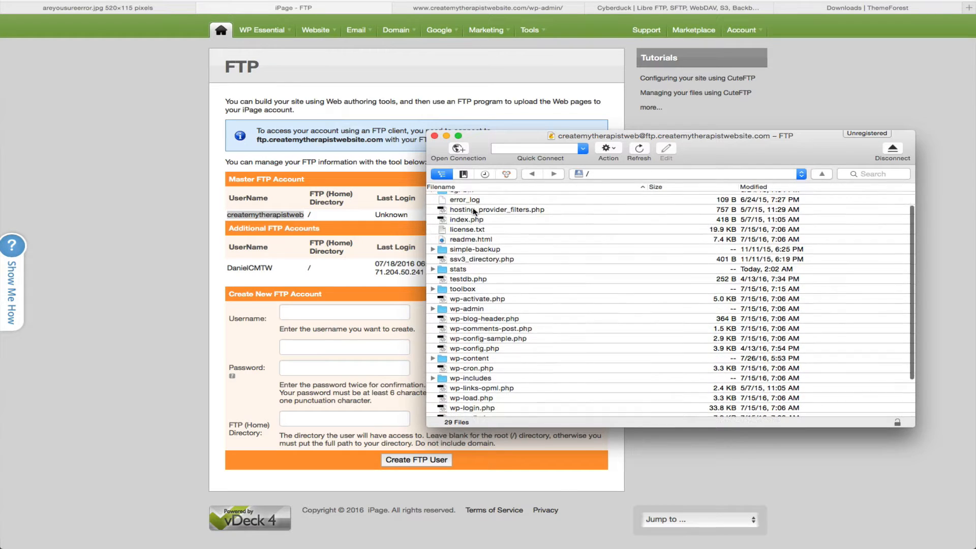
scroll(491, 225, "down", 3)
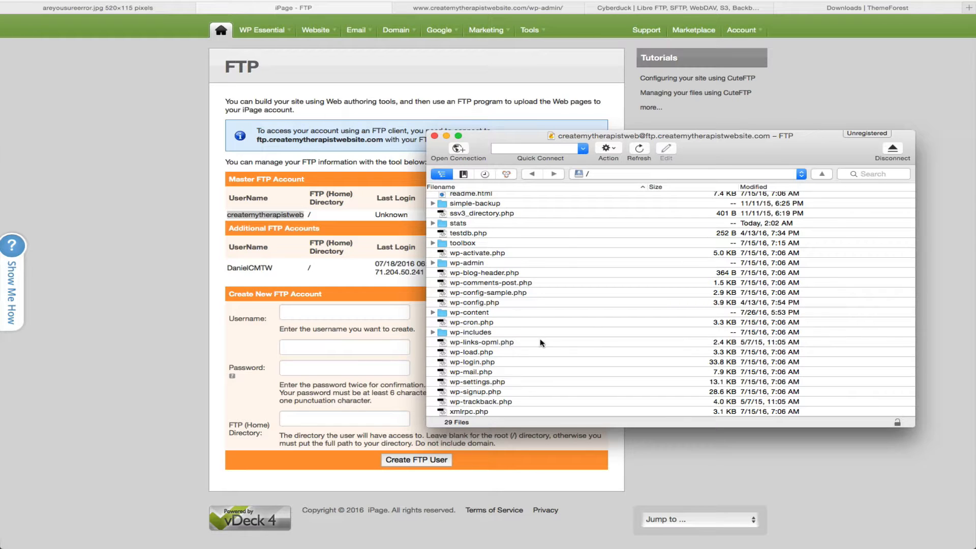
left_click(467, 313)
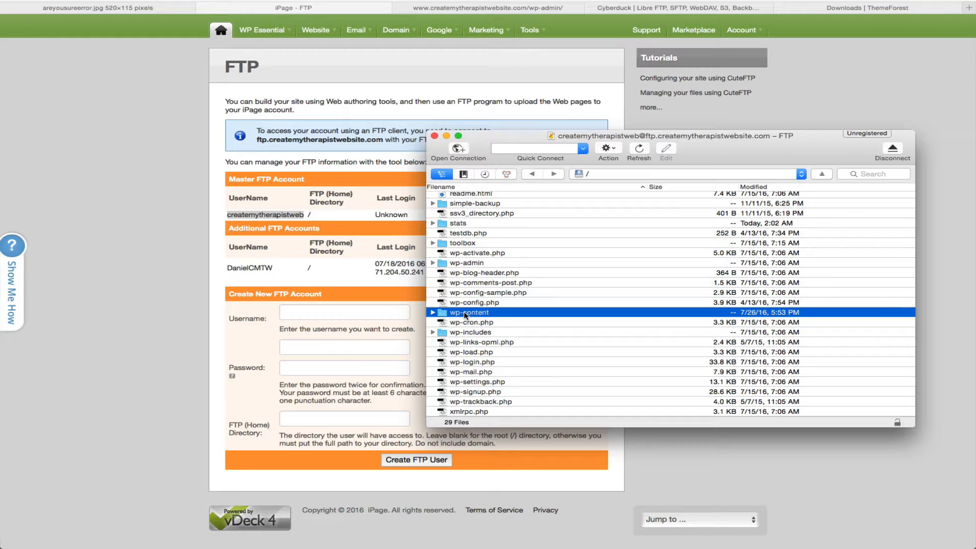
double_click(463, 312)
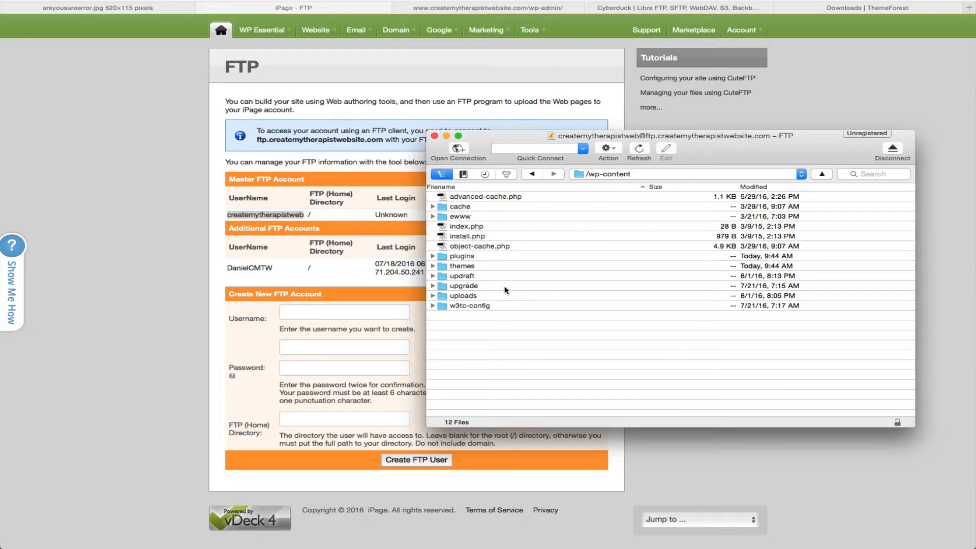
- Open the themes folder inside wp-content
left_click(465, 259)
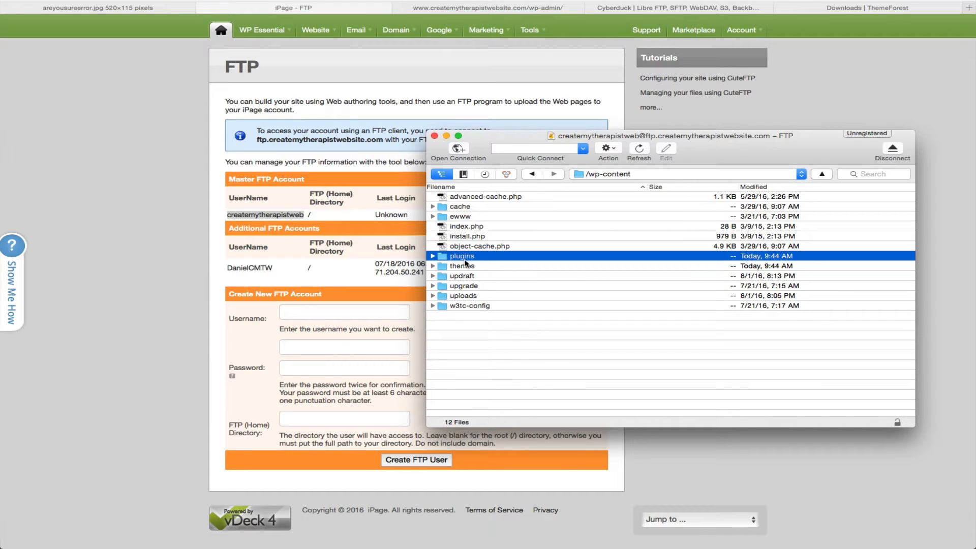
left_click(464, 268)
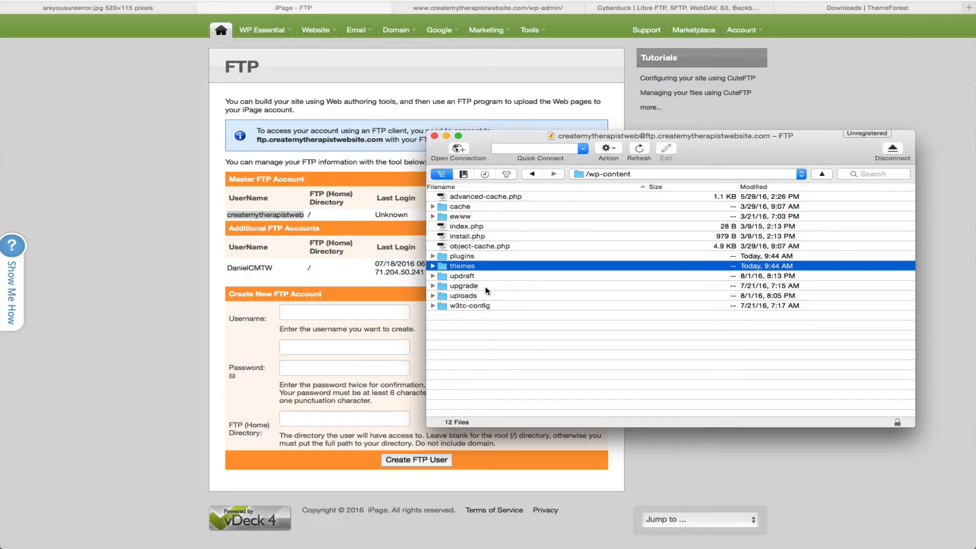
double_click(463, 268)
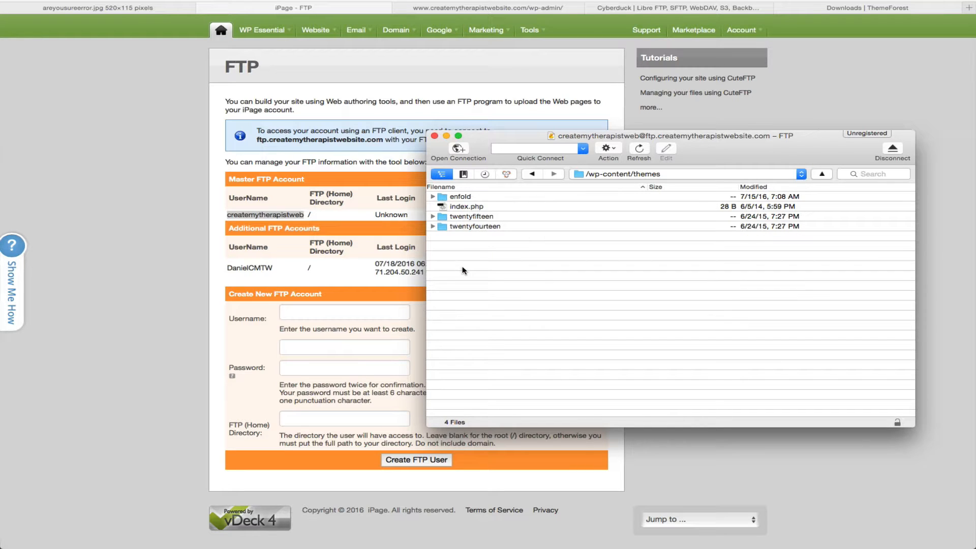
- Go through the twentyfifteen and twentyfourteen theme folders and select the enfold folder
left_click(466, 197)
left_click(470, 218)
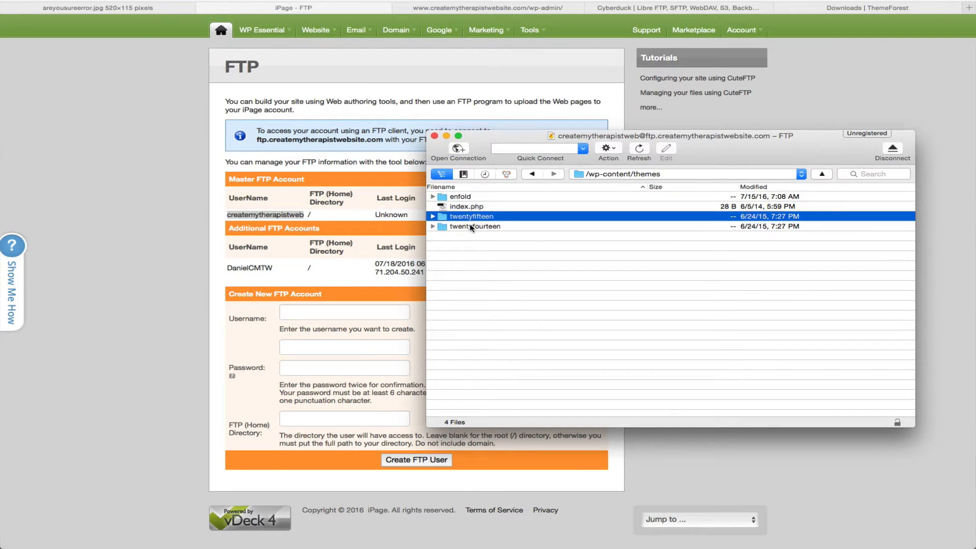
left_click(472, 227)
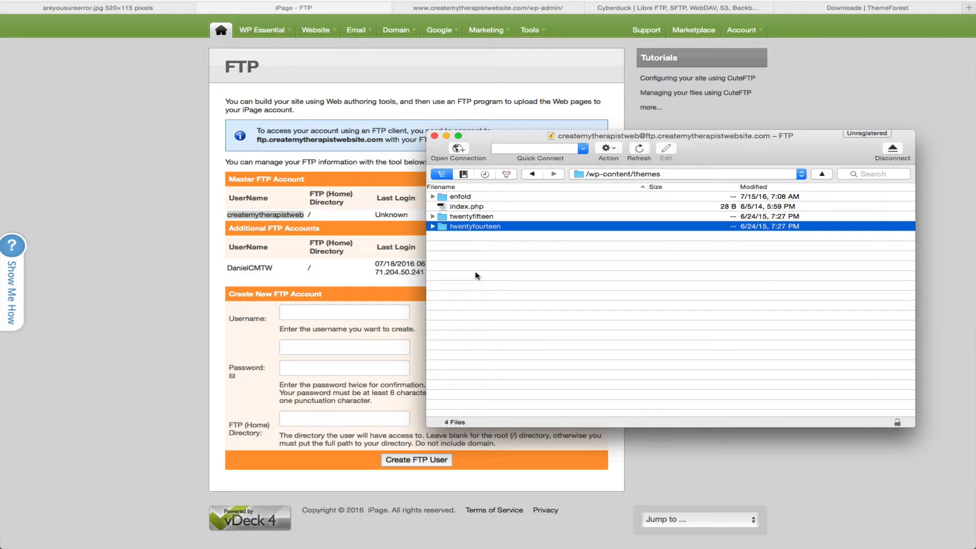
left_click(465, 198)
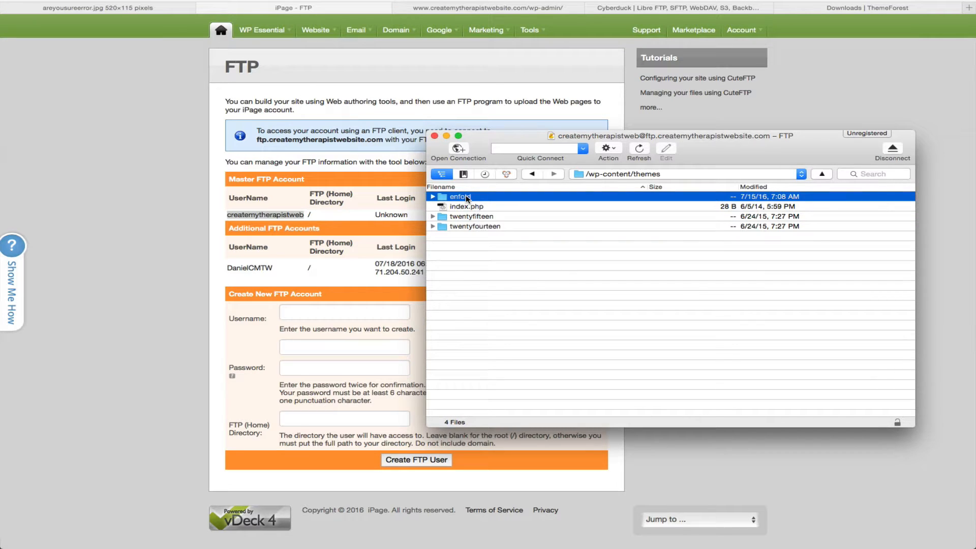
- Check the contents of the enfold theme folder, select the twentyfourteen folder, and move the file browser window aside
left_click(433, 197)
left_click(433, 197)
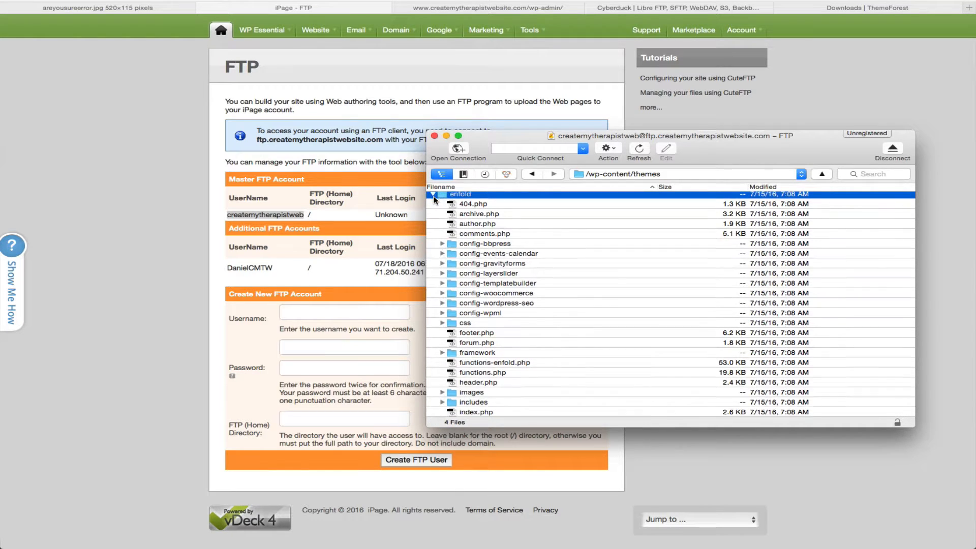
left_click(467, 216)
left_click(470, 228)
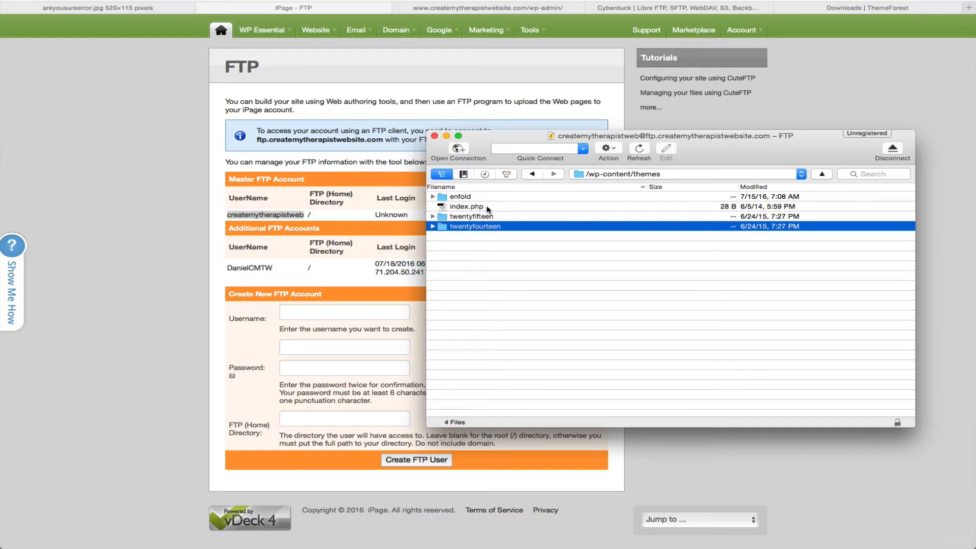
left_click_drag(484, 135, 519, 150)
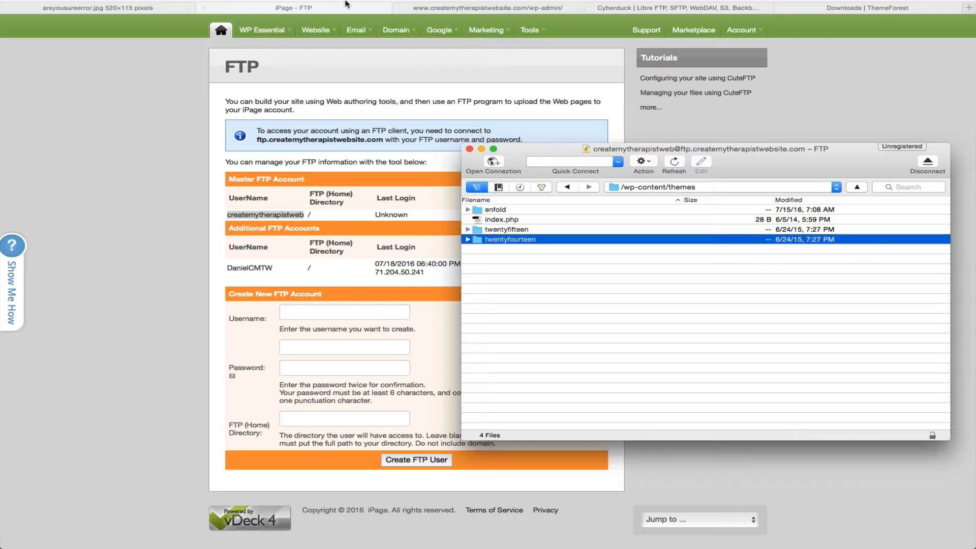
- Switch to the ThemeForest downloads page in the browser and open the download options for the Acoustic WordPress theme
left_click(835, 9)
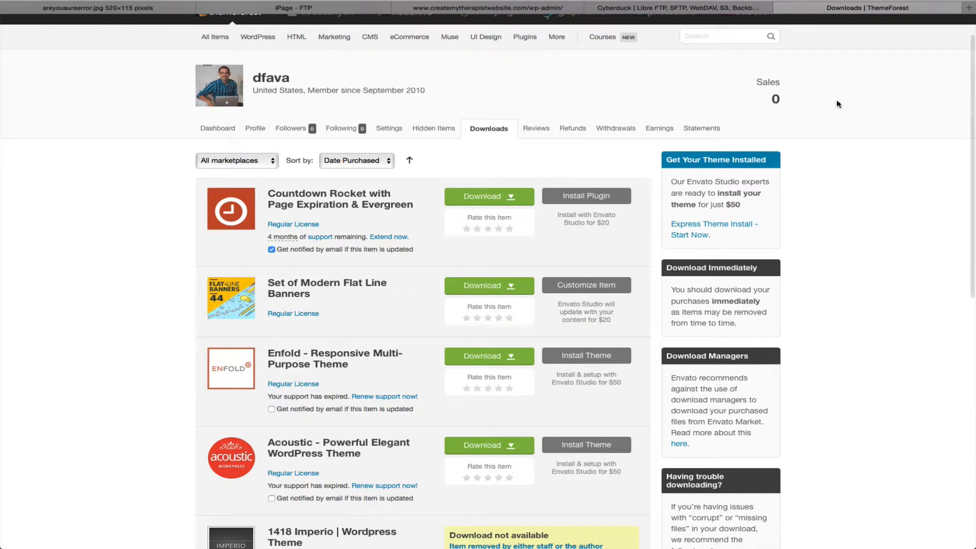
scroll(833, 151, "up", 2)
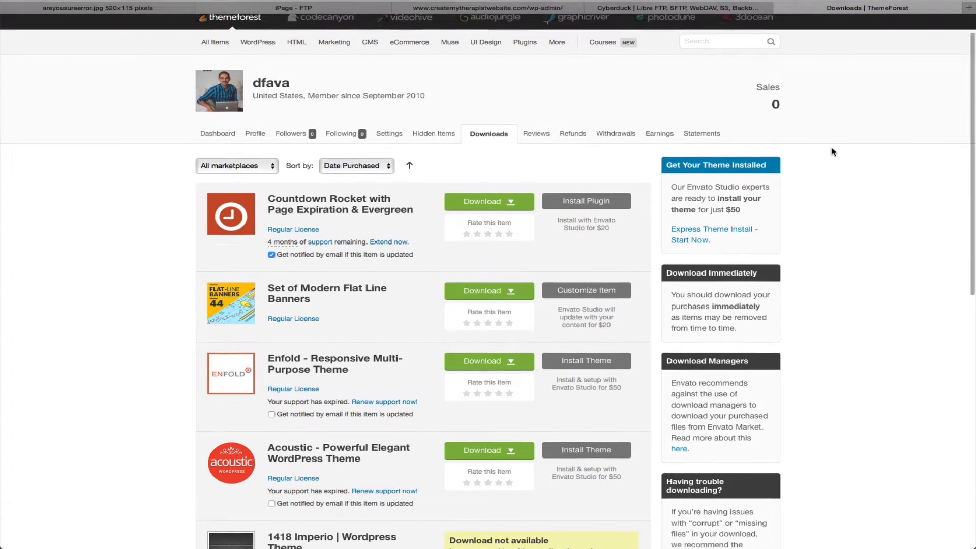
mouse_move(693, 31)
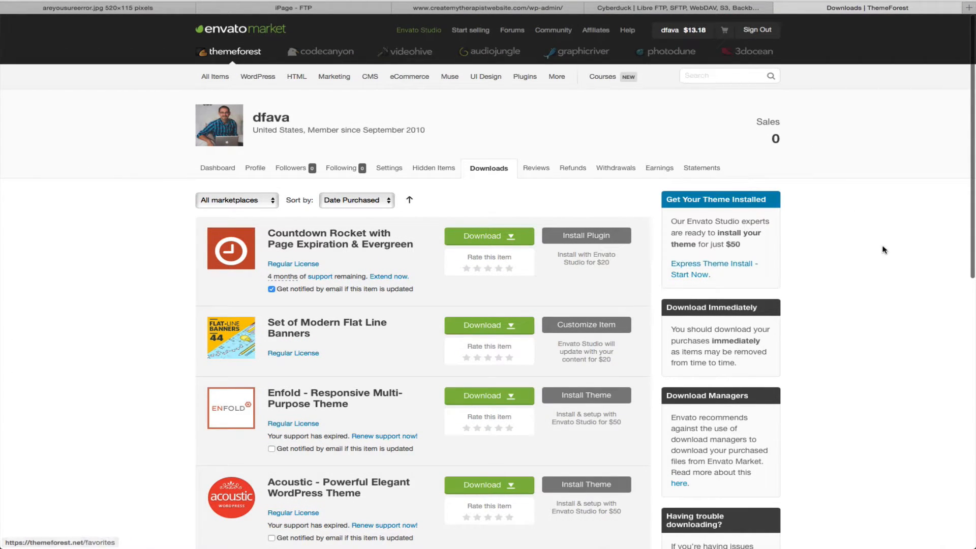
scroll(859, 232, "down", 5)
scroll(859, 236, "down", 3)
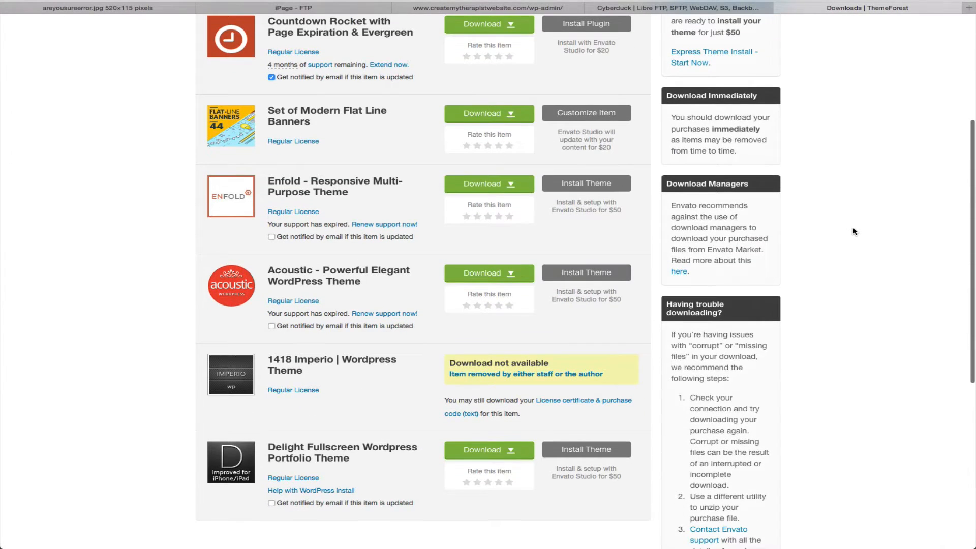
scroll(859, 219, "down", 1)
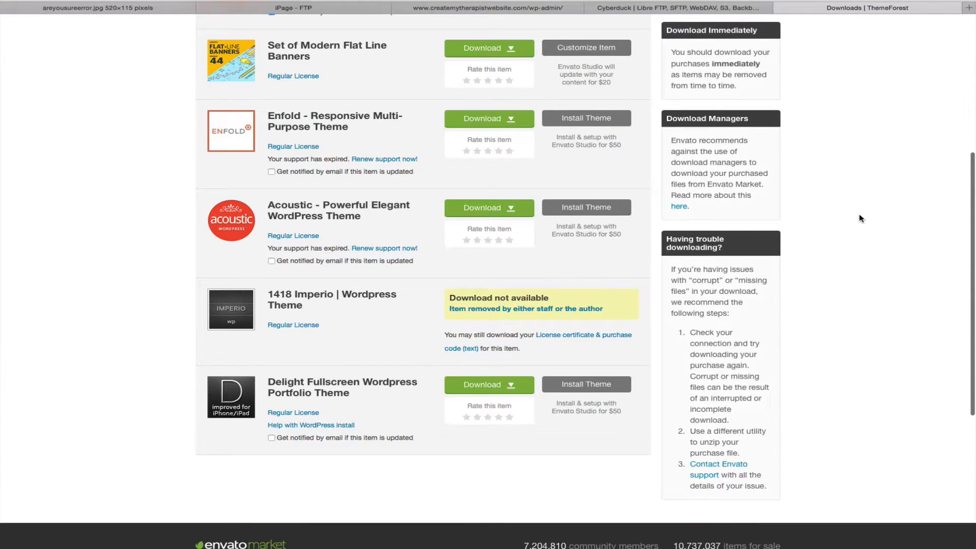
scroll(150, 134, "down", 1)
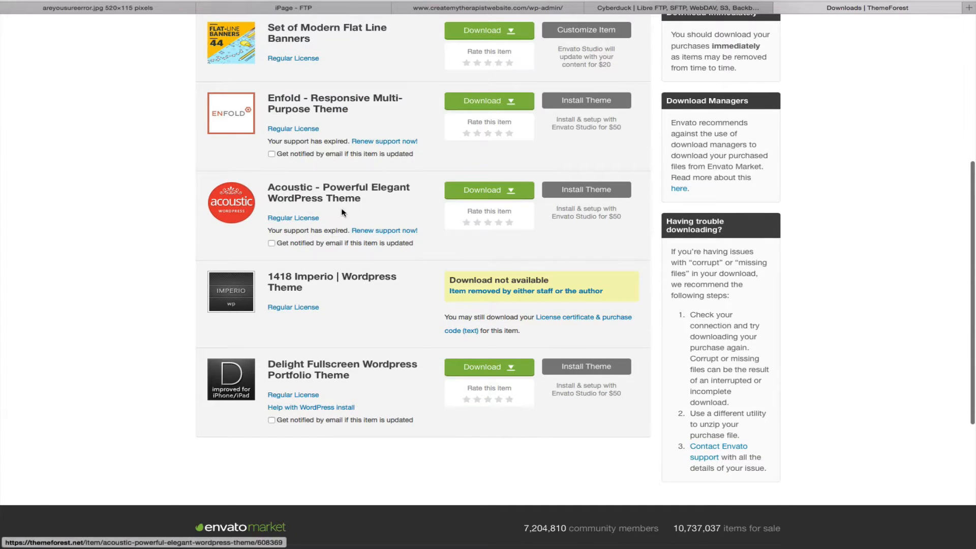
left_click(515, 193)
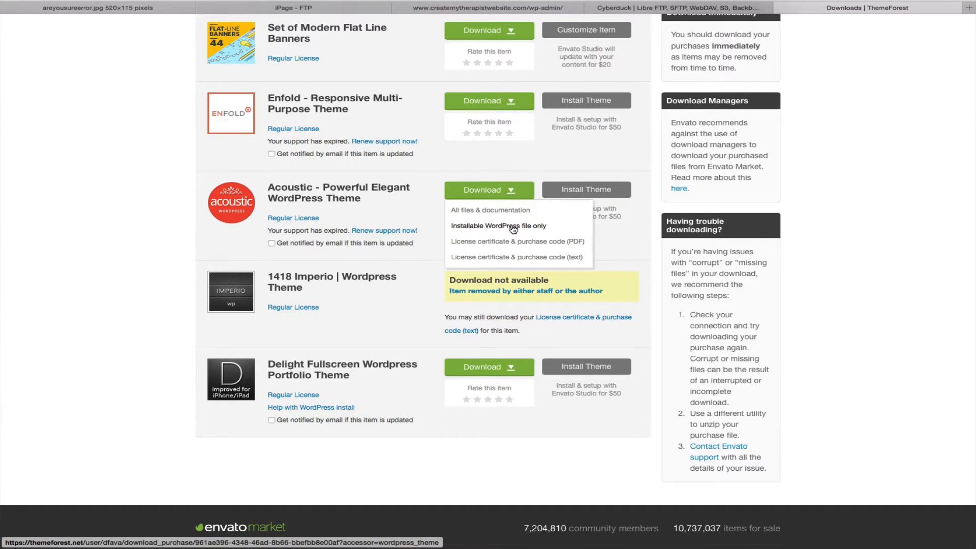
scroll(512, 227, "down", 1)
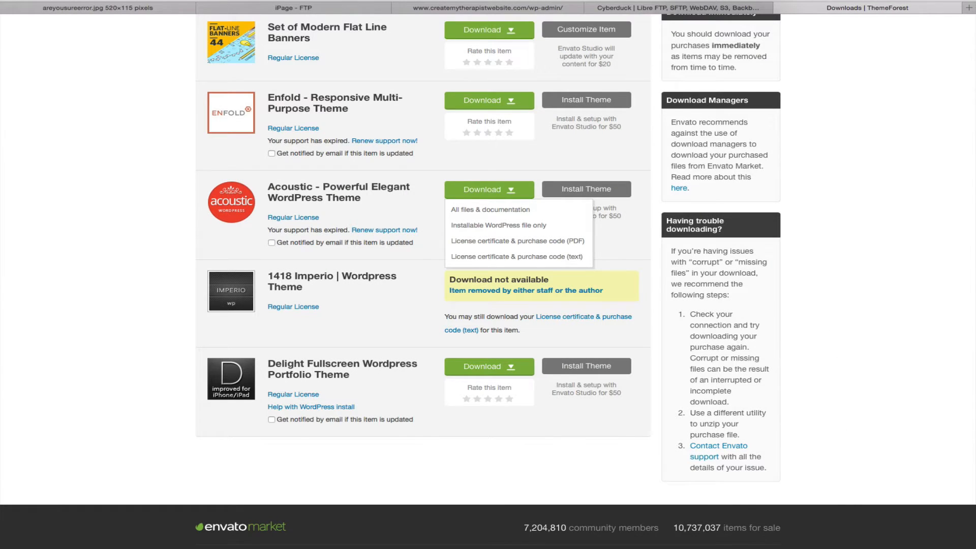
- Bring the Downloads folder into view in Finder and check the files inside the unzipped acoustic theme folder
left_click(859, 548)
left_click(859, 548)
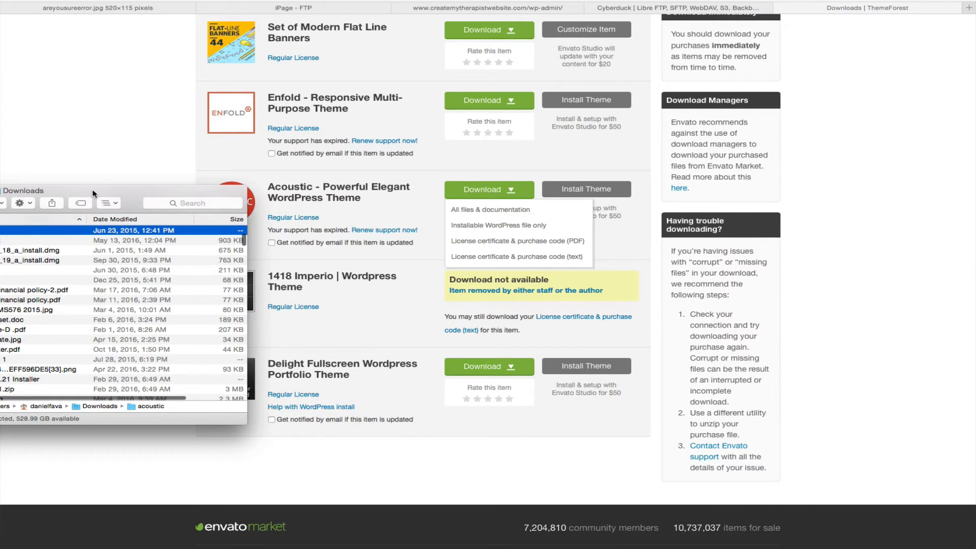
left_click_drag(92, 191, 394, 155)
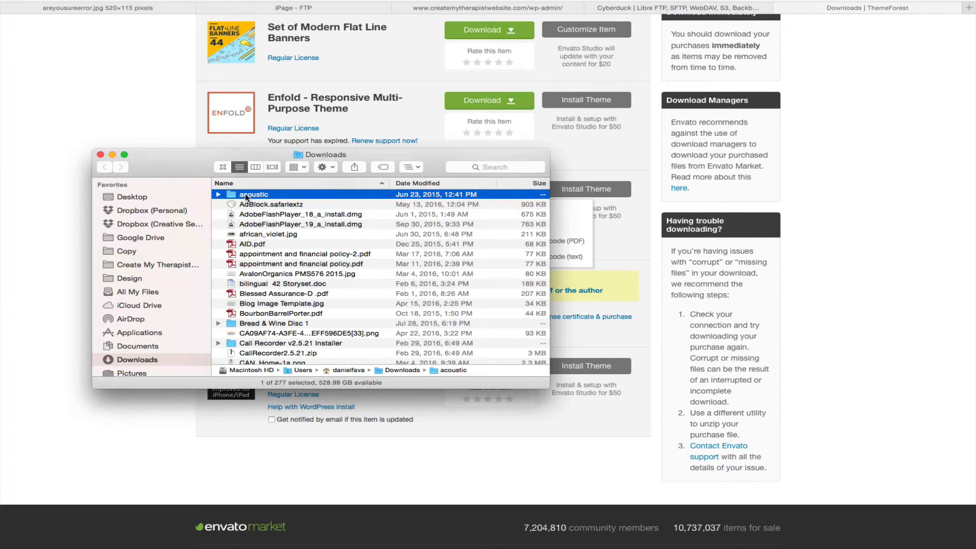
left_click(218, 195)
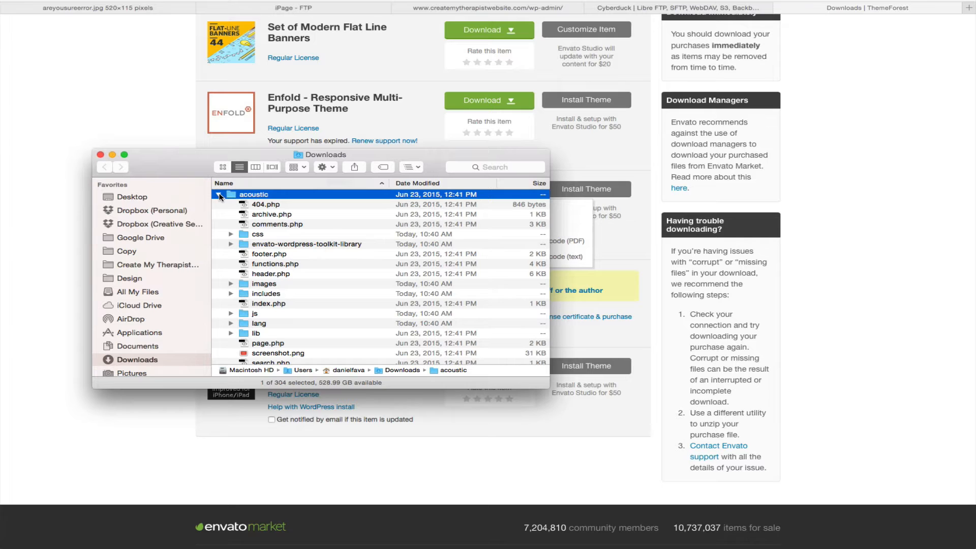
left_click(218, 194)
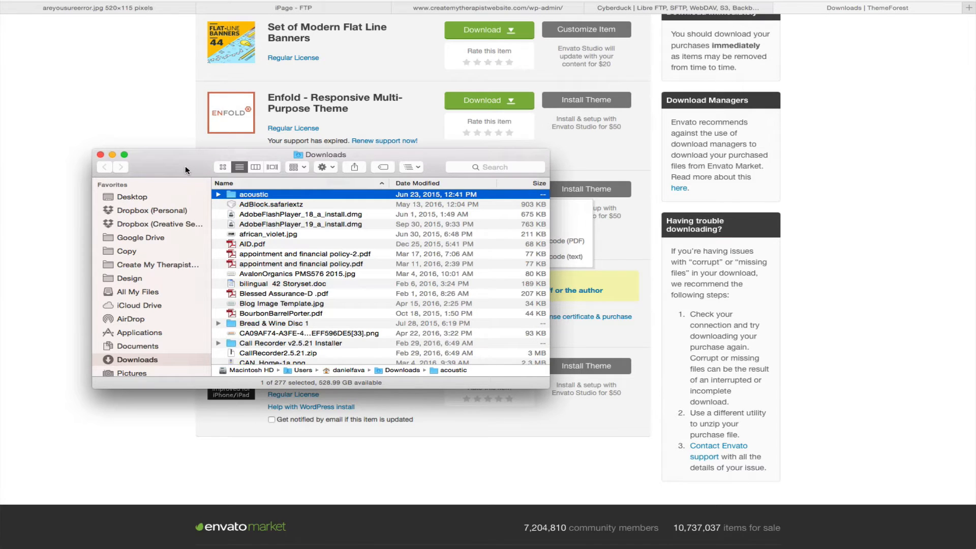
- Switch to Cyberduck and upload the acoustic folder from Downloads into /wp-content/themes, continuing with the unsecured FTP connection
left_click_drag(185, 165, 6, 143)
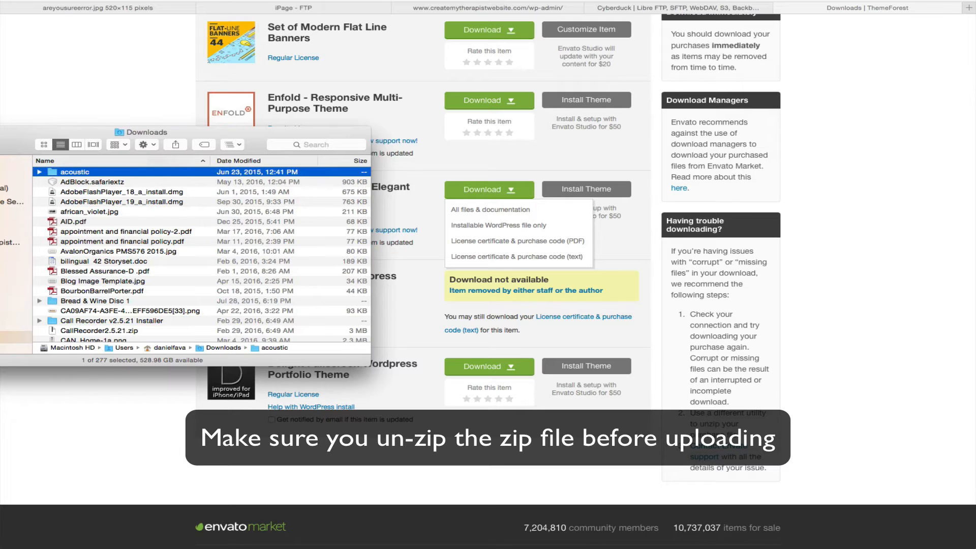
key("super+Tab")
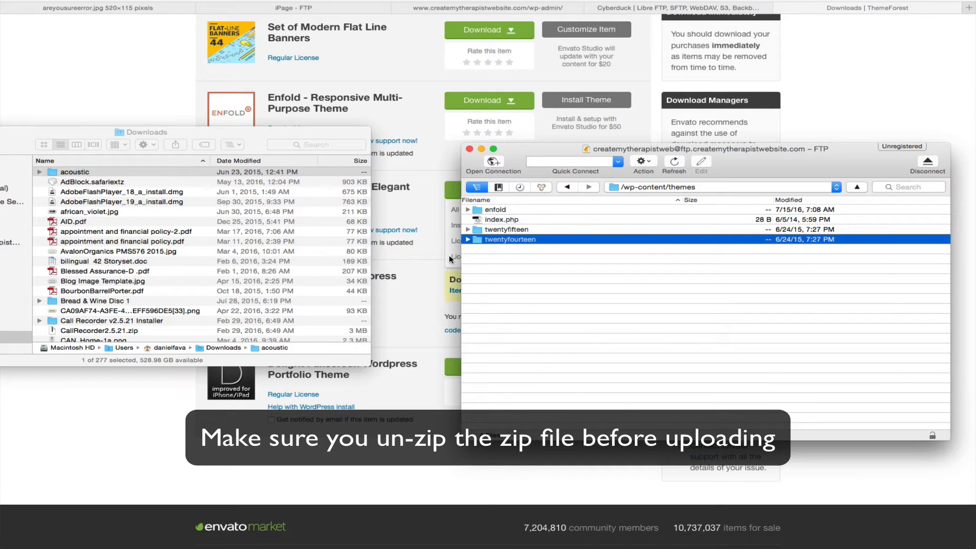
left_click_drag(74, 175, 560, 303)
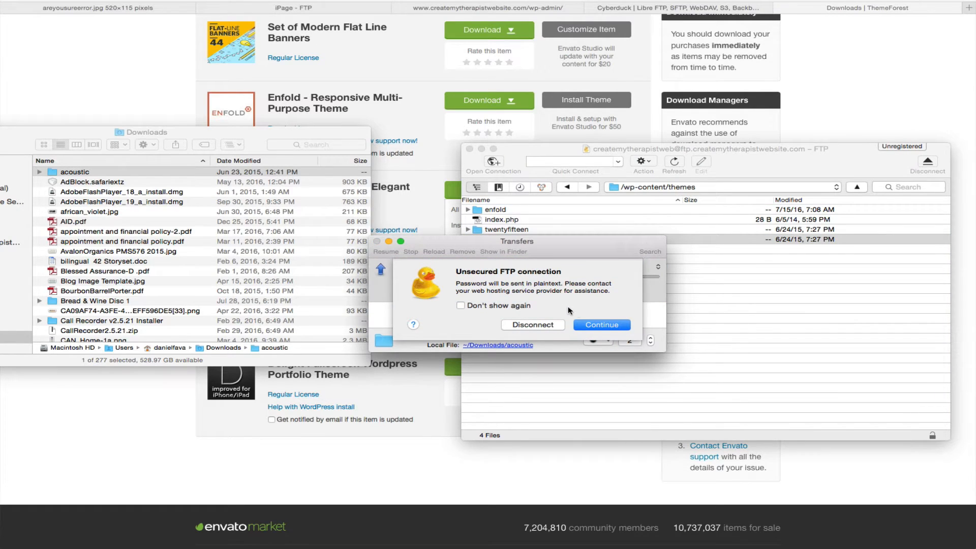
left_click(597, 328)
left_click(592, 326)
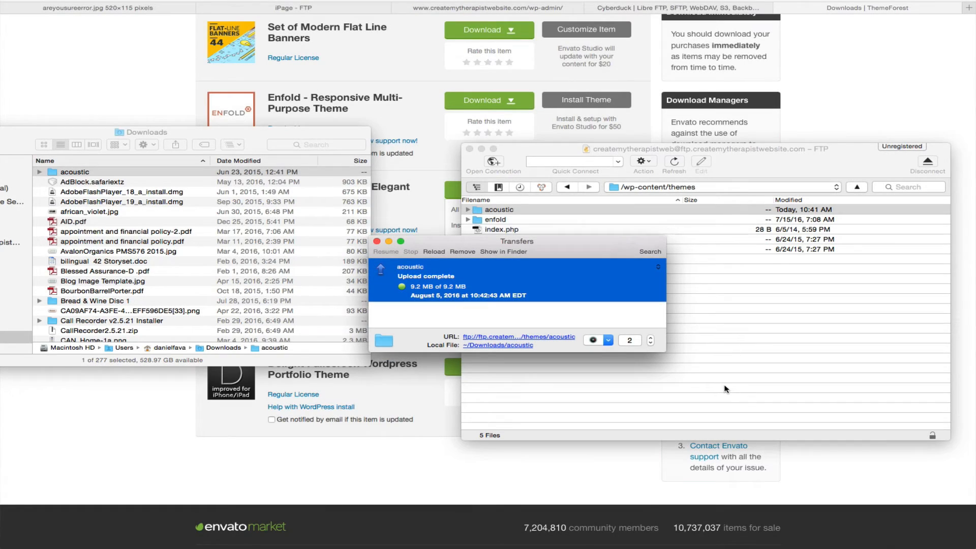
- Close the Transfers window and check the files inside the uploaded acoustic folder on the server
left_click(376, 242)
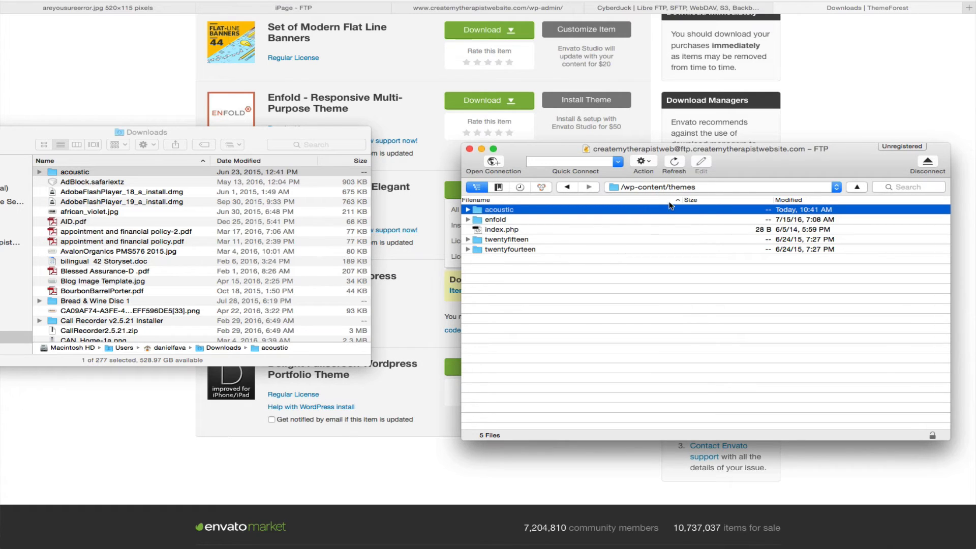
left_click(468, 210)
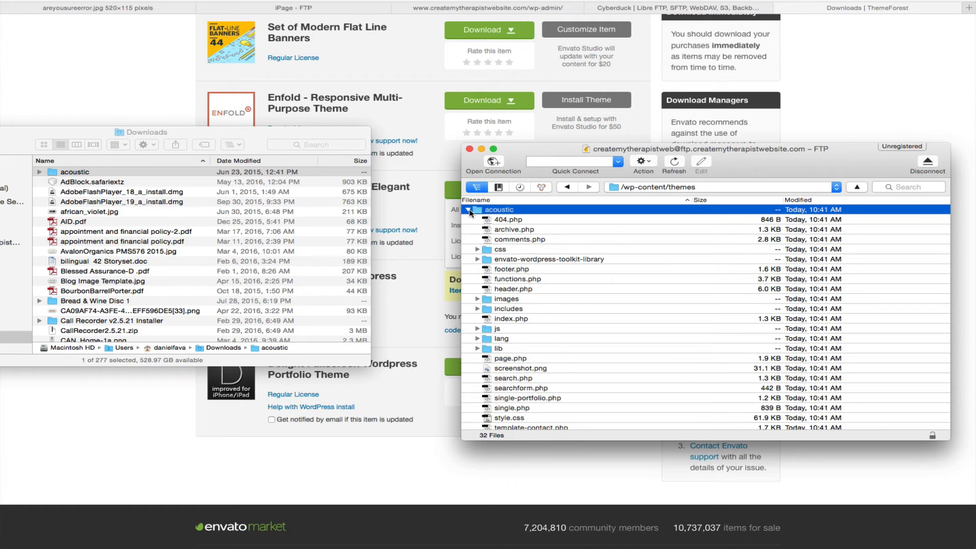
left_click(468, 210)
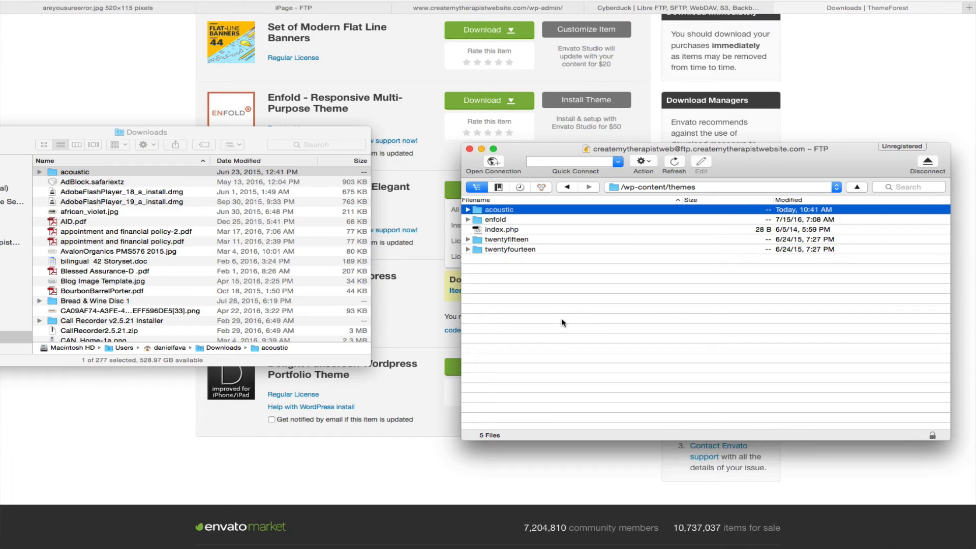
- Switch to the WordPress dashboard in the browser and open the page of installed themes
left_click(496, 11)
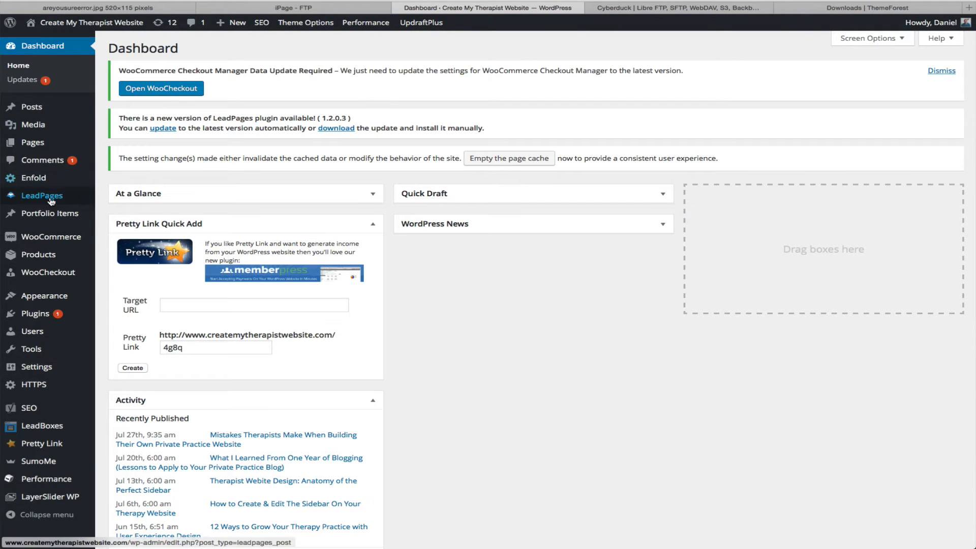
mouse_move(46, 299)
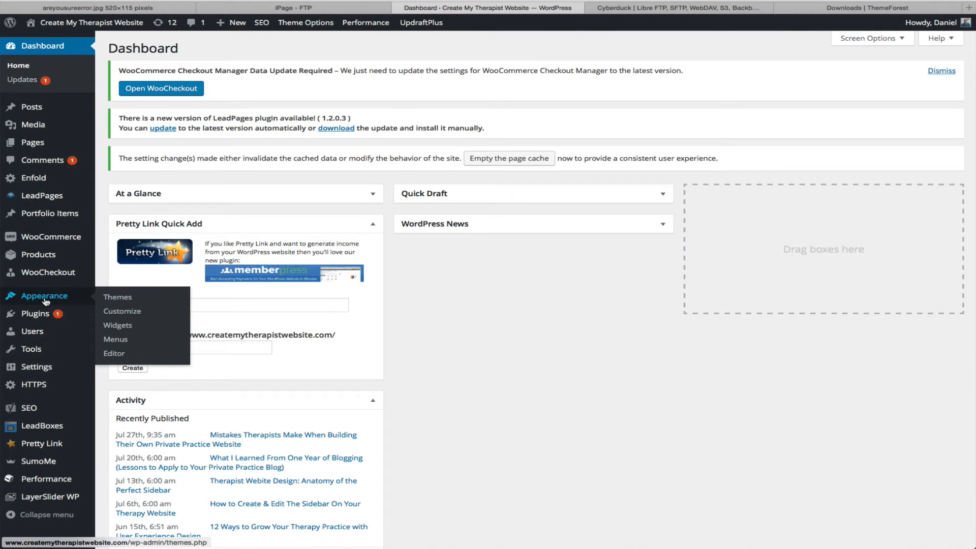
left_click(118, 299)
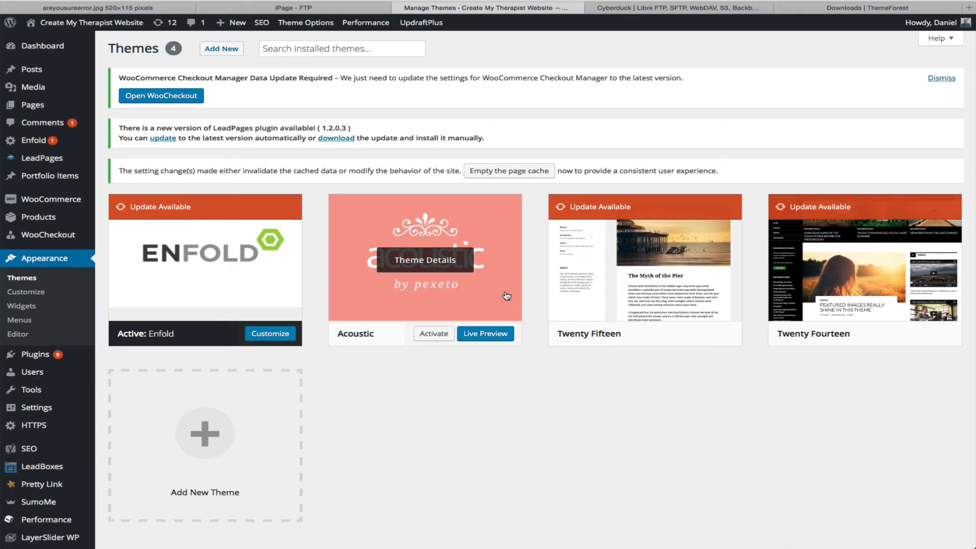
- View a live preview of the Acoustic theme and return to the installed themes without activating it
left_click(479, 336)
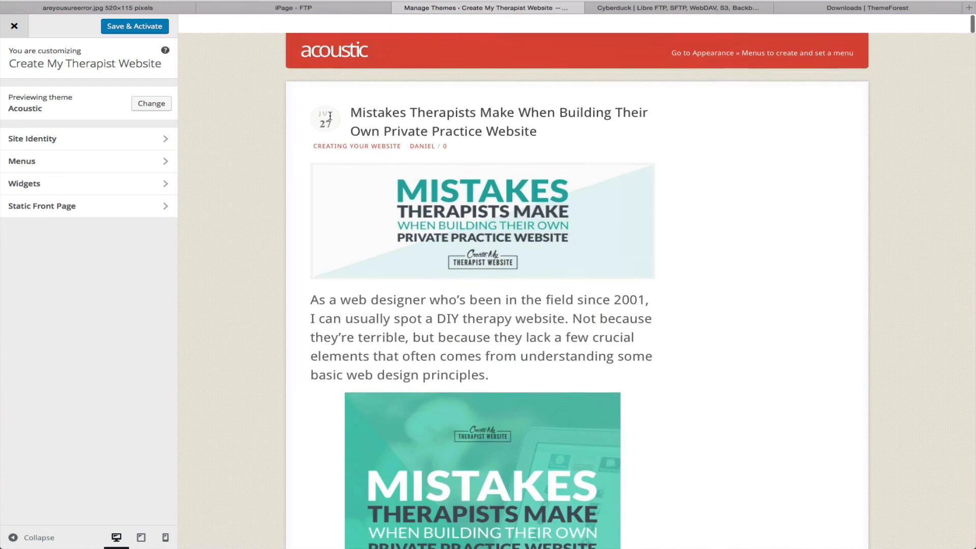
left_click(14, 26)
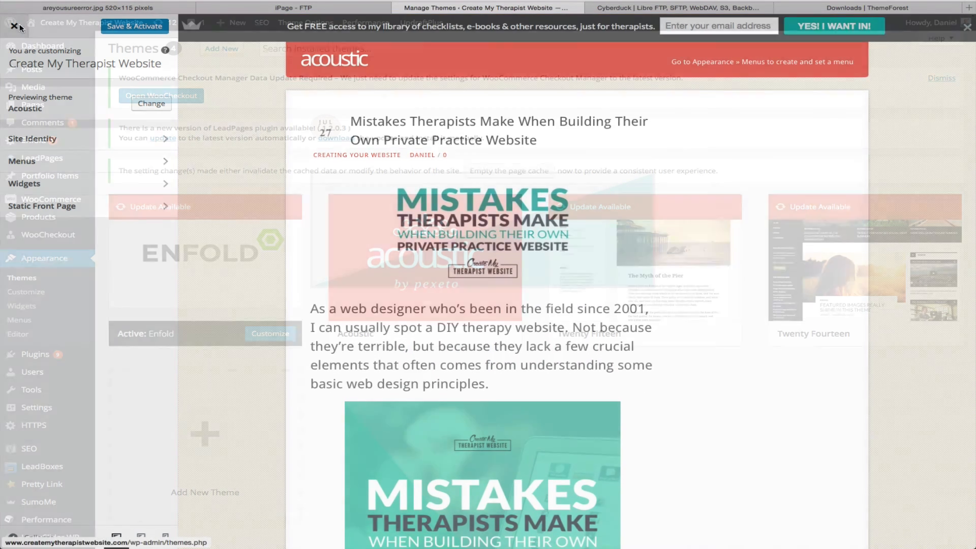
mouse_move(422, 226)
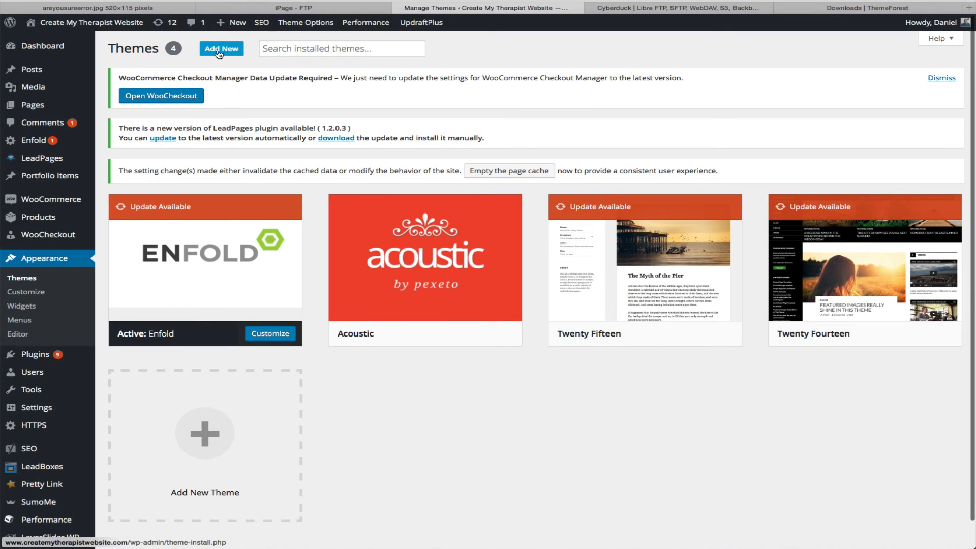
- Revisit the ThemeForest downloads and iPage FTP pages and return to the "Are you sure you want to do this?" error image
left_click(149, 9)
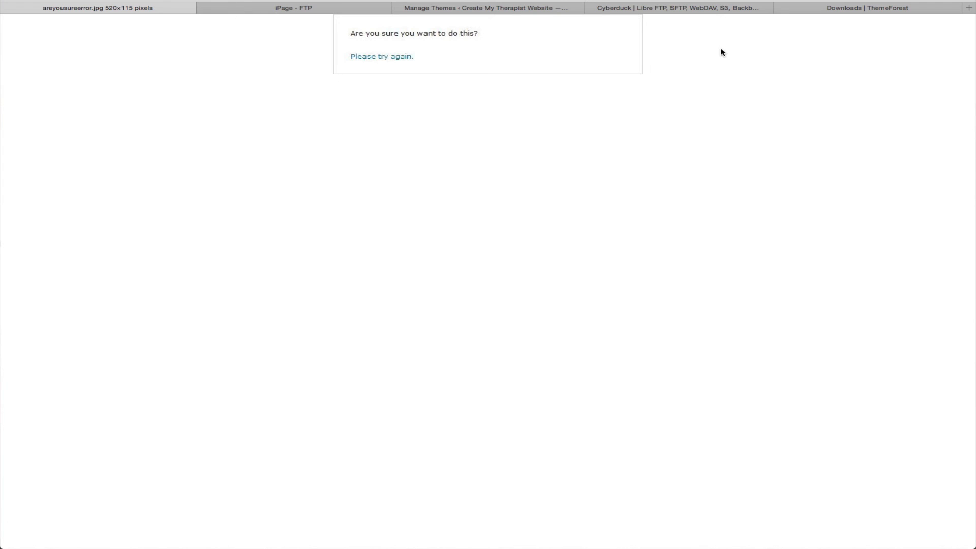
left_click(820, 11)
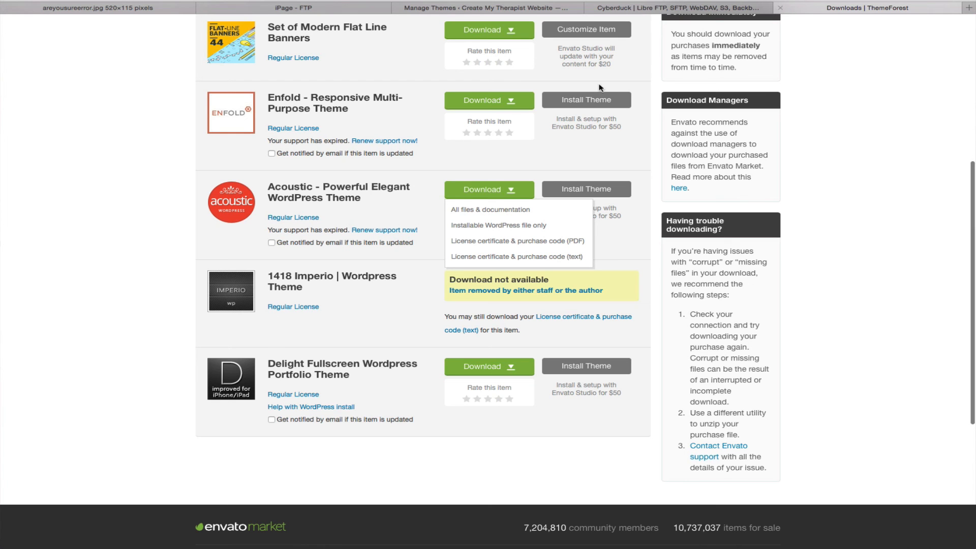
left_click(361, 11)
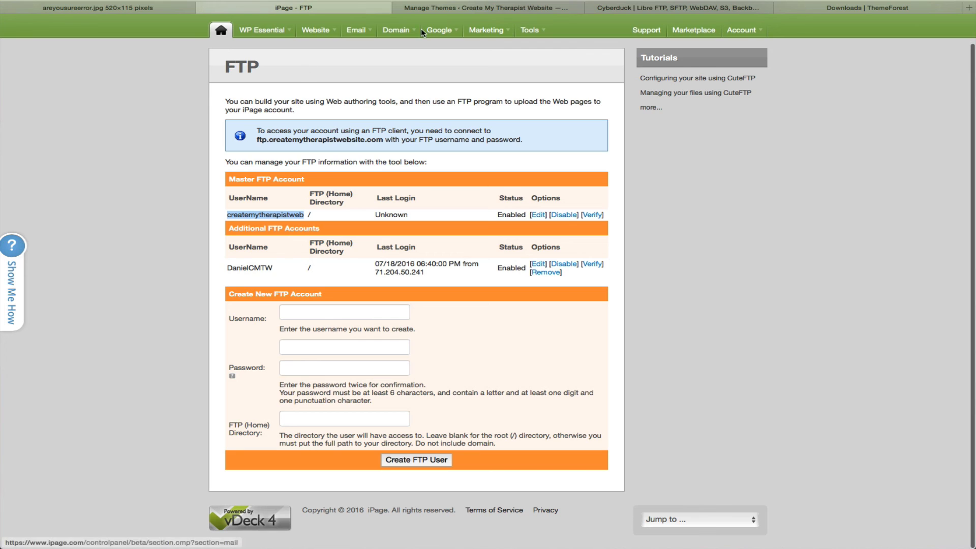
left_click(147, 8)
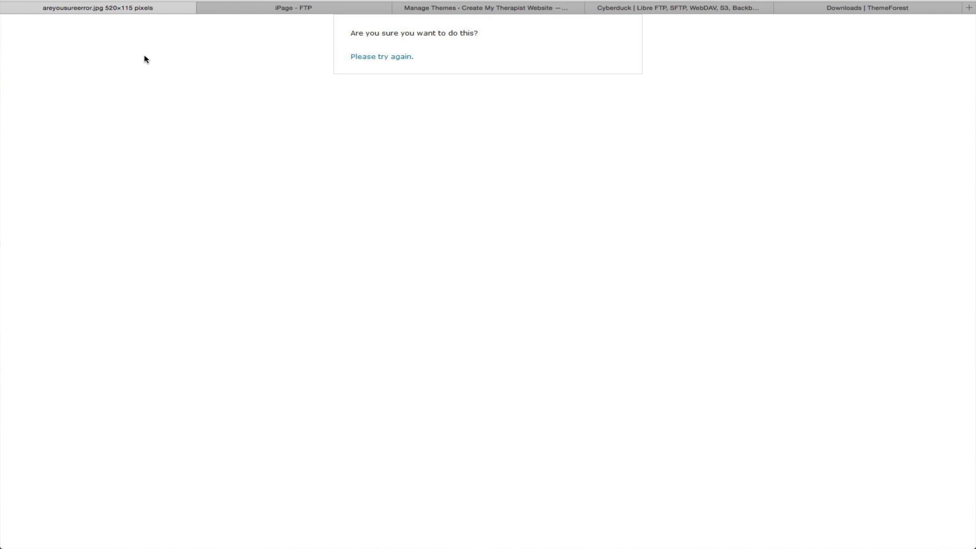